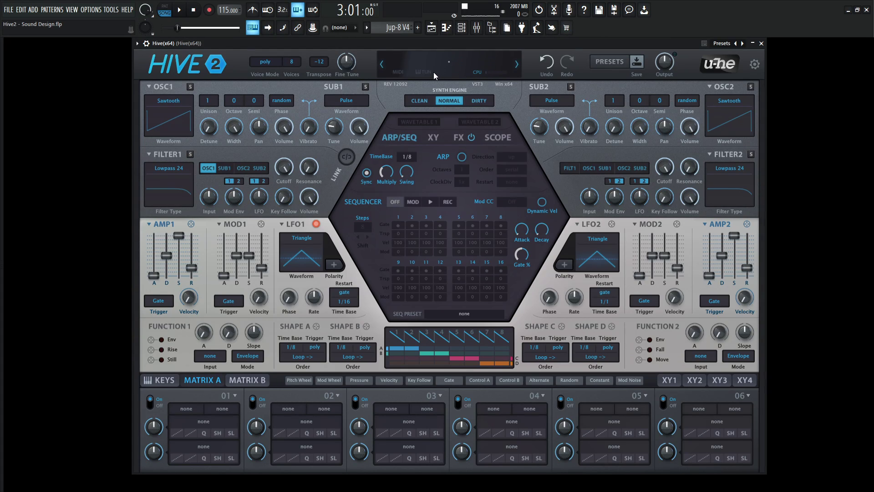
Step: Switch Oscillator 1's waveform to Wavetable, load Disto Dance.wav from the Complex wavetables and audition it with test notes
left_click(169, 103)
left_click(182, 197)
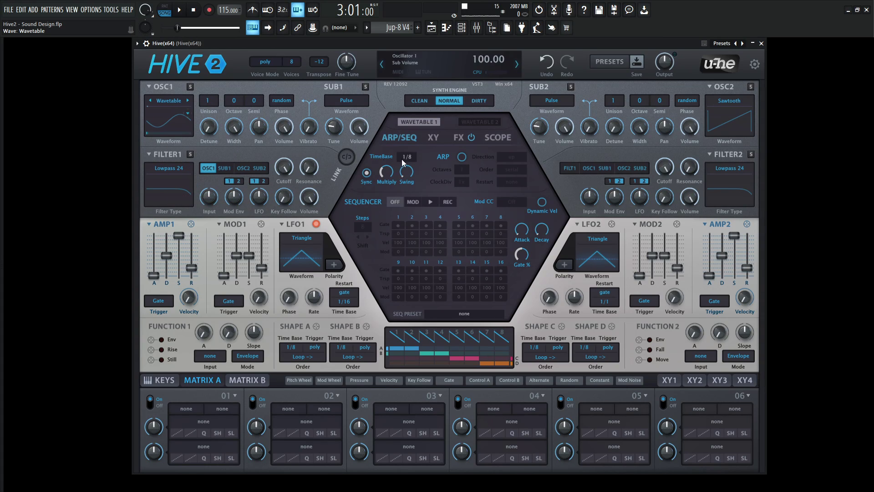
left_click(423, 122)
left_click(440, 164)
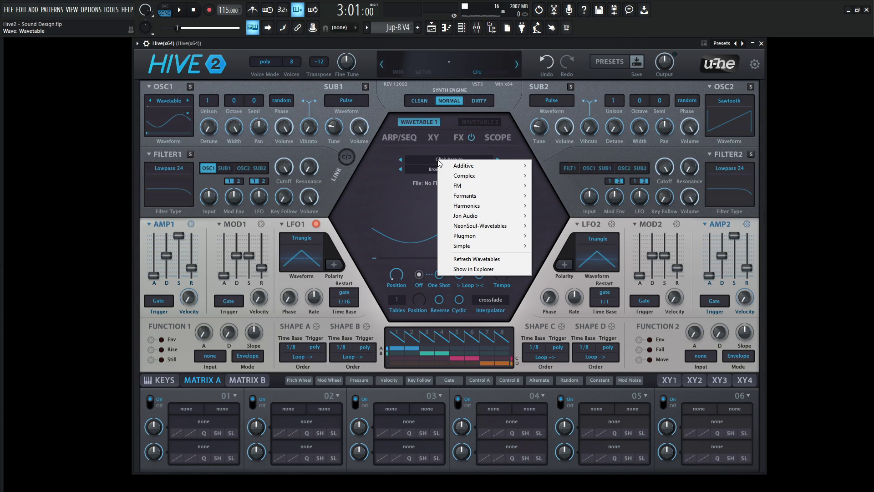
mouse_move(469, 179)
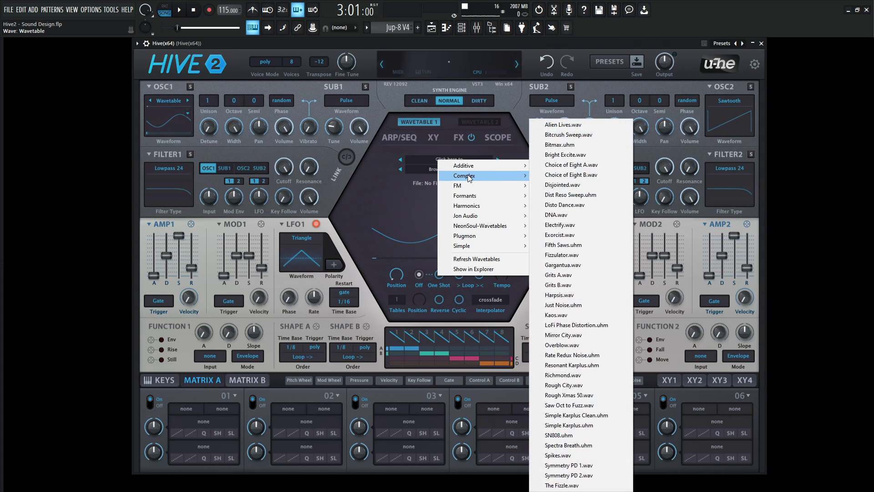
left_click(577, 205)
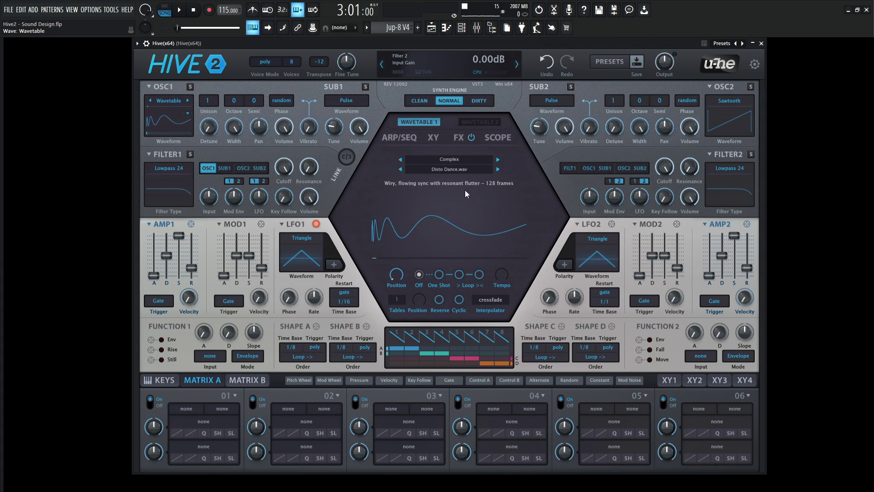
key("2")
key("2")
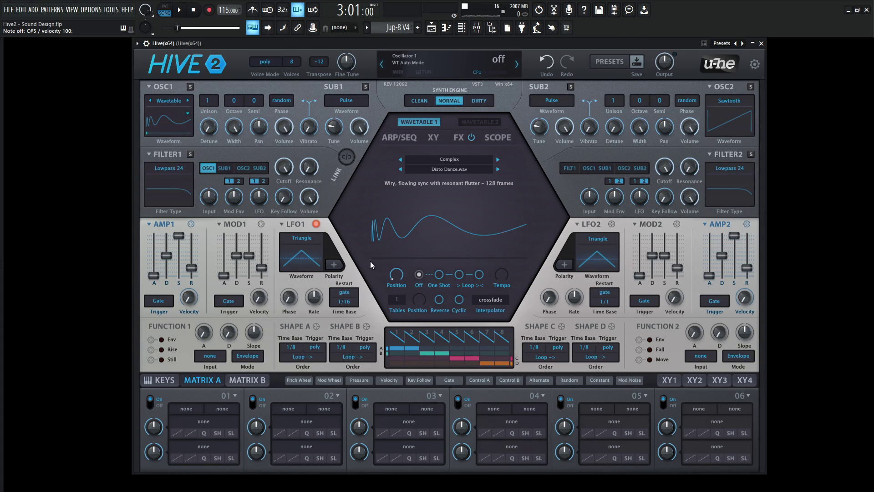
Step: Try the one shot and forward loop auto modes on Wavetable 1 with a test note, then return the mode to off
left_click(440, 275)
key("s")
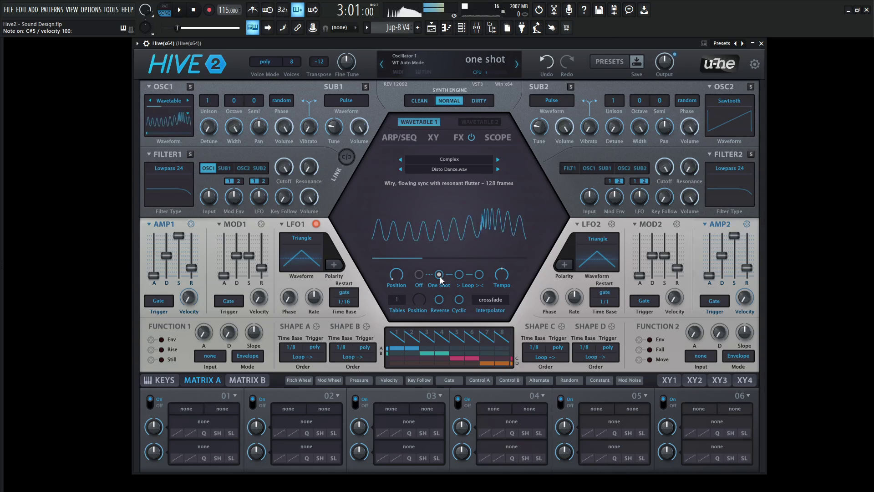
left_click(459, 274)
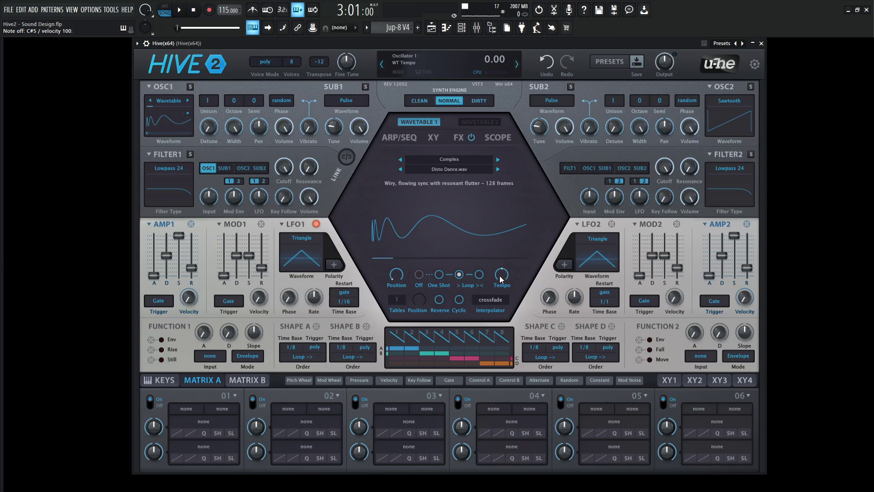
mouse_move(501, 279)
left_mouse_down()
mouse_move(497, 320)
mouse_move(501, 243)
mouse_move(504, 282)
left_mouse_up()
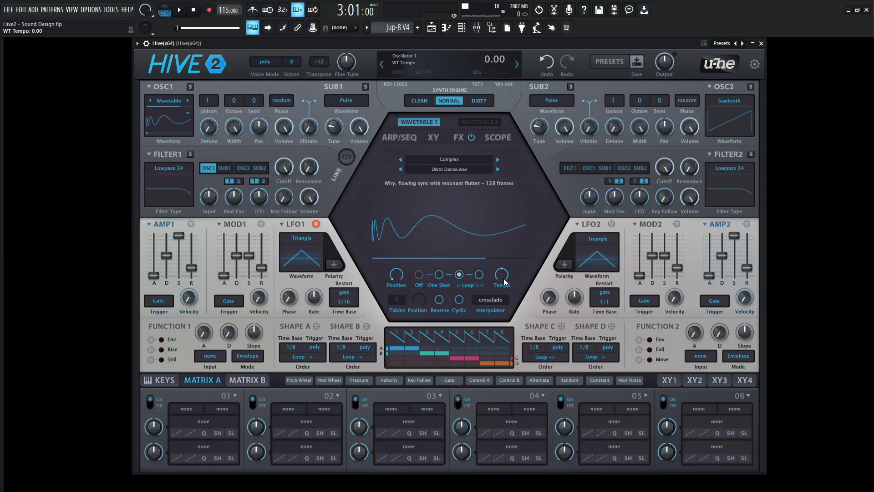
left_click(419, 276)
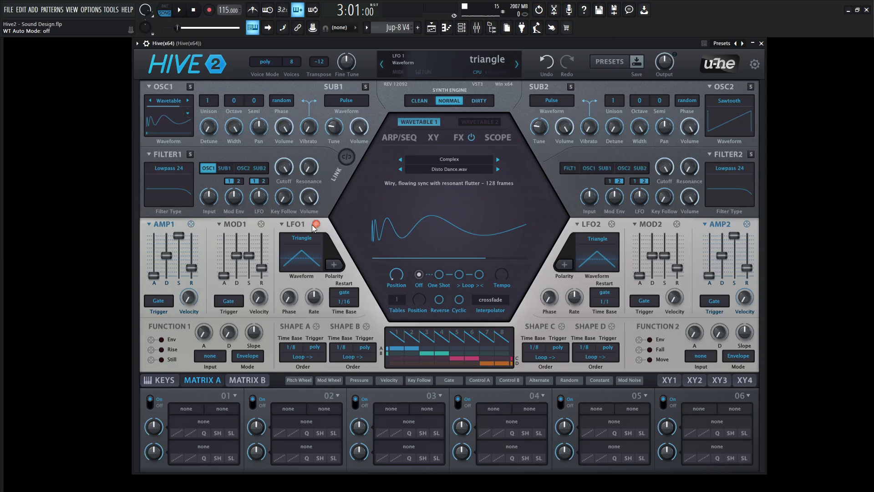
Step: Assign LFO1 to Oscillator 1's wavetable position, raise the modulation depth and play a test note
left_click_drag(318, 227, 399, 282)
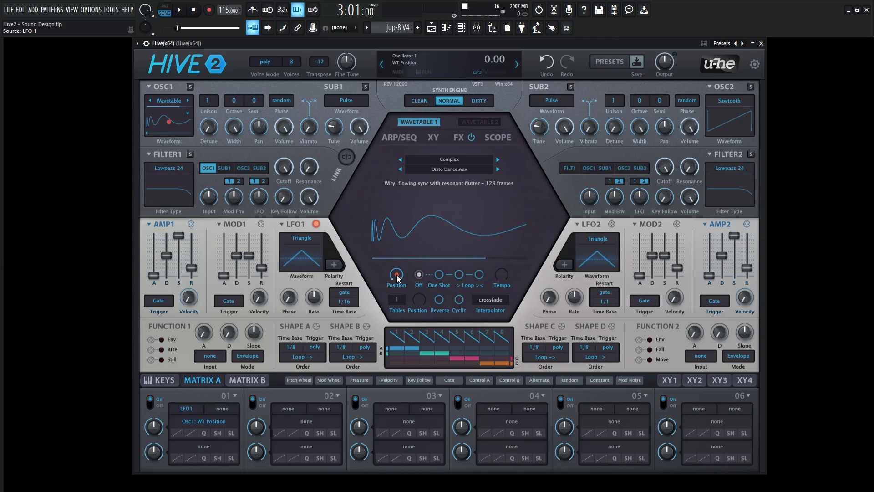
left_click_drag(387, 197, 388, 157)
key("2")
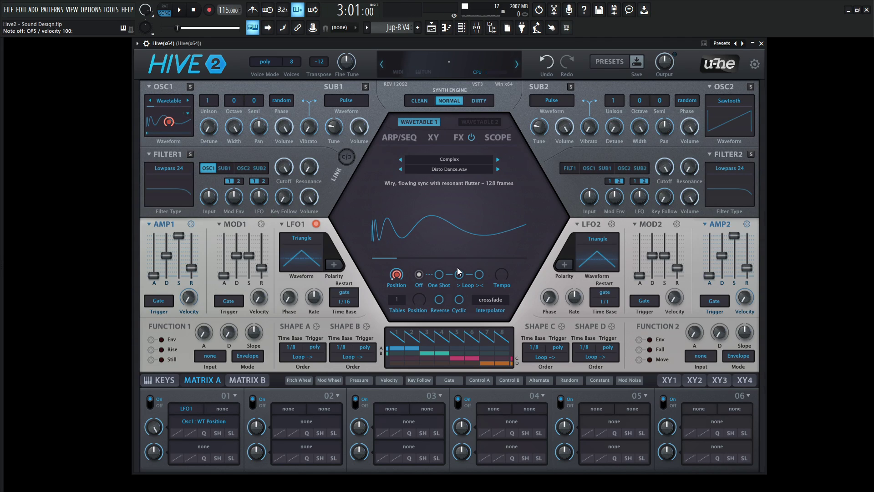
Step: Set LFO1's time base to 1s, lower its rate and play notes to hear the slower wavetable sweep
left_click(347, 302)
left_click(360, 46)
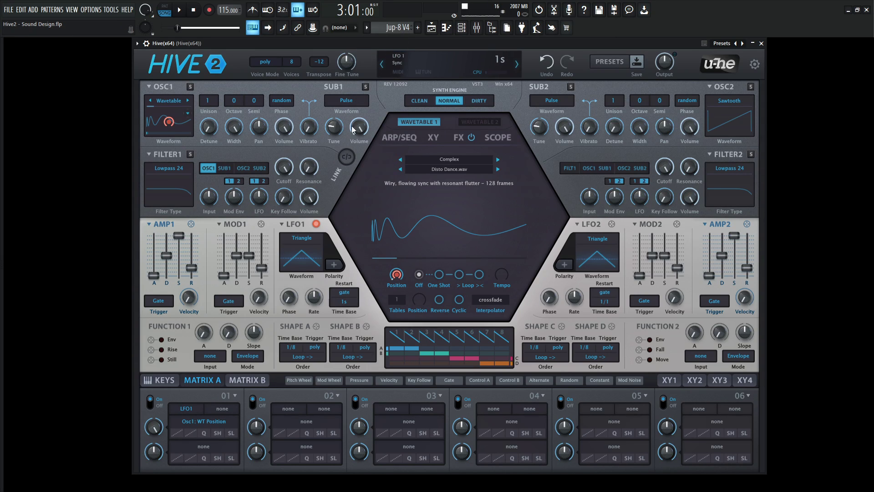
left_click_drag(314, 298, 315, 349)
key("2")
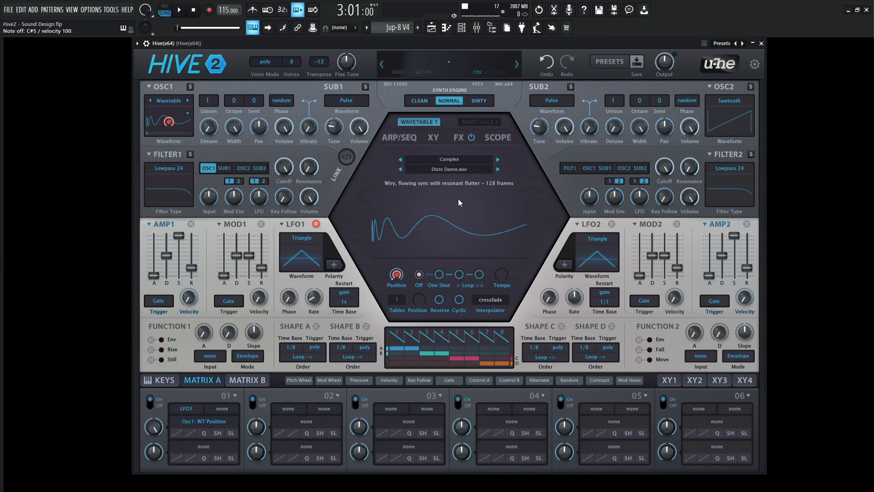
key("2")
Step: Set LFO1's polarity to positive and audition the wavetable movement with test notes
left_click(340, 267)
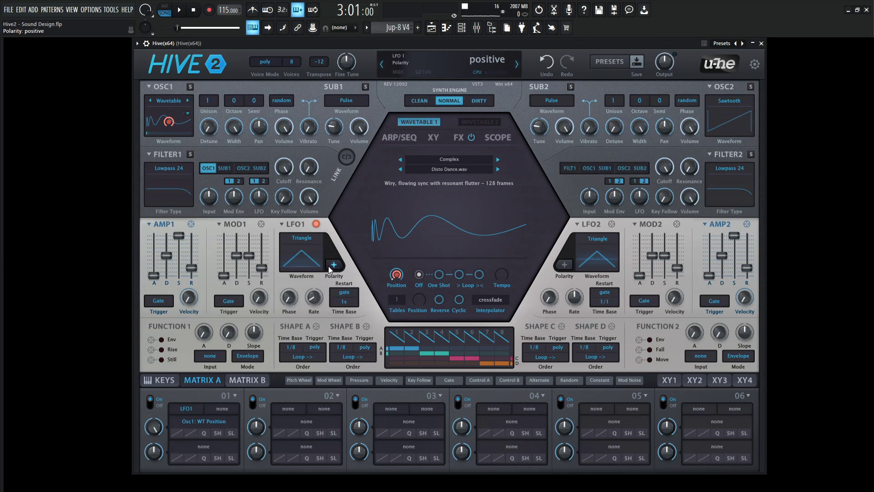
key("2")
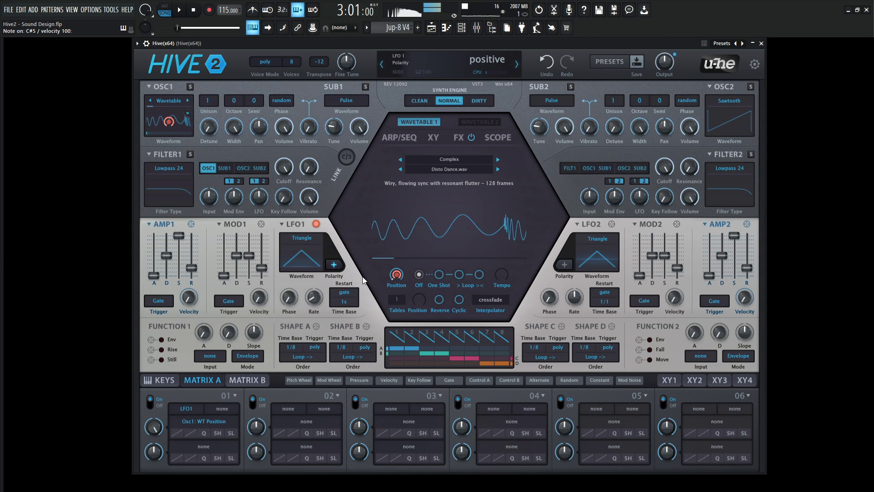
key("g")
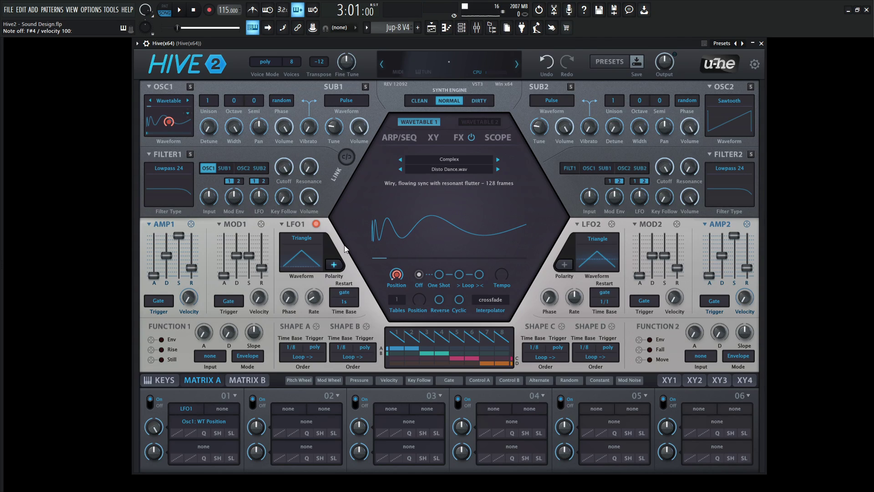
Step: Compare LFO1's sync and gate restart modes by trying sync, returning to gate and playing notes with each
left_click(344, 293)
left_click(378, 303)
key("n")
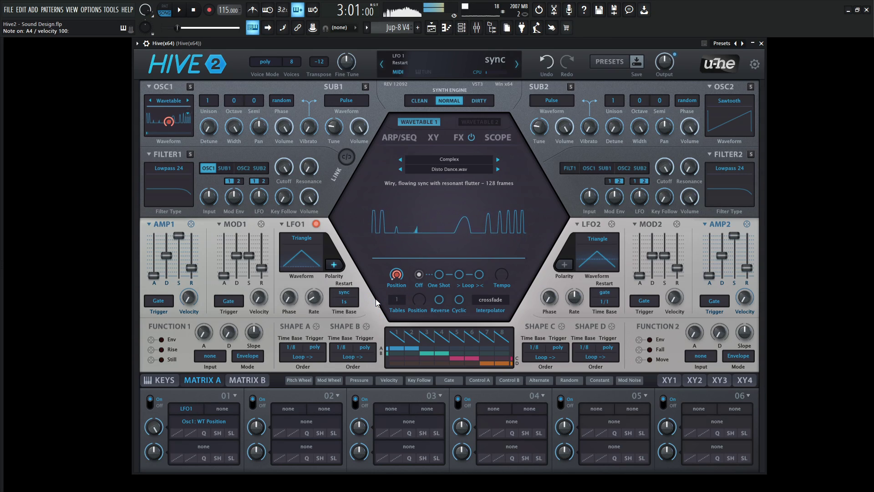
left_click(344, 293)
left_click(359, 304)
key("l")
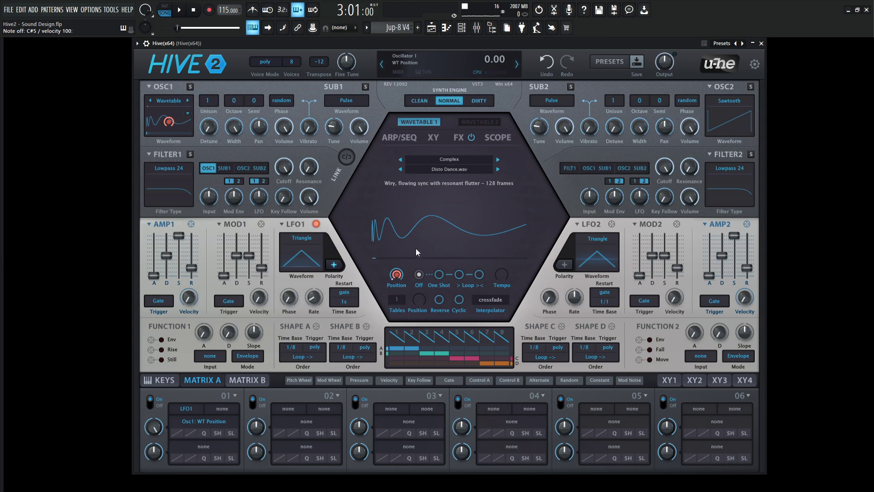
Step: Set LFO1's restart mode to sync and audition it by playing a series of notes
left_click(345, 293)
left_click(368, 294)
key("g")
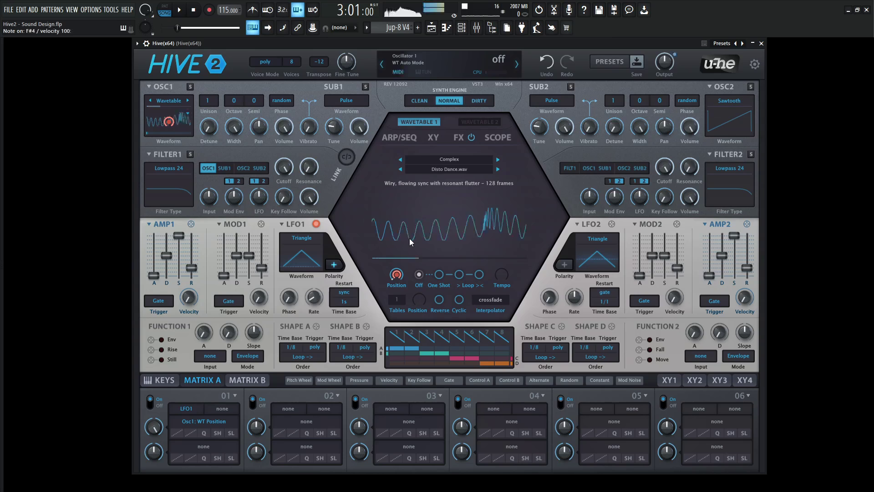
key("n")
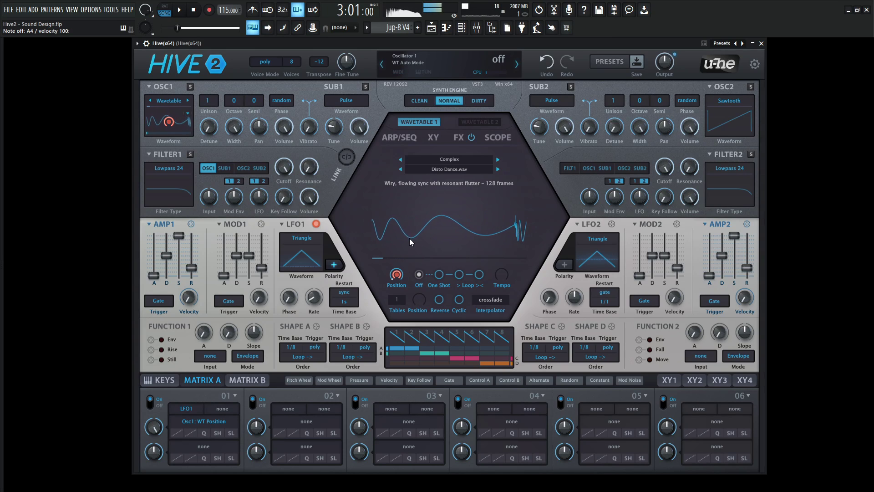
key("g")
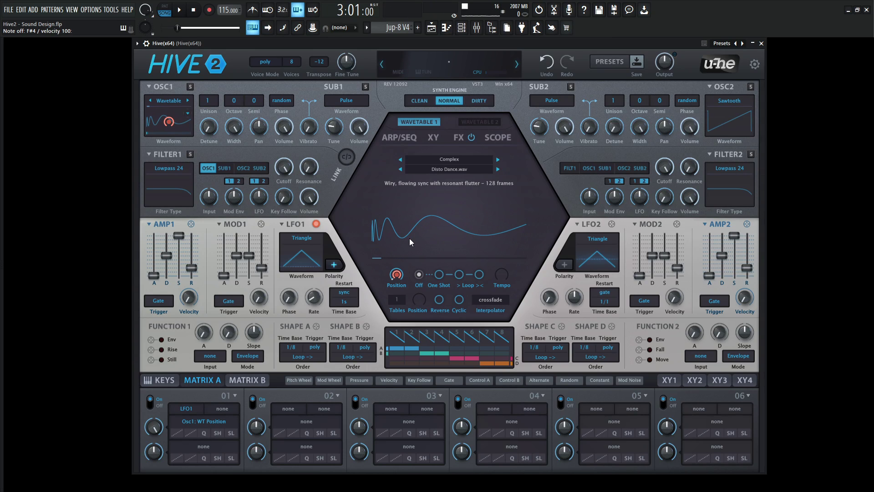
key("h")
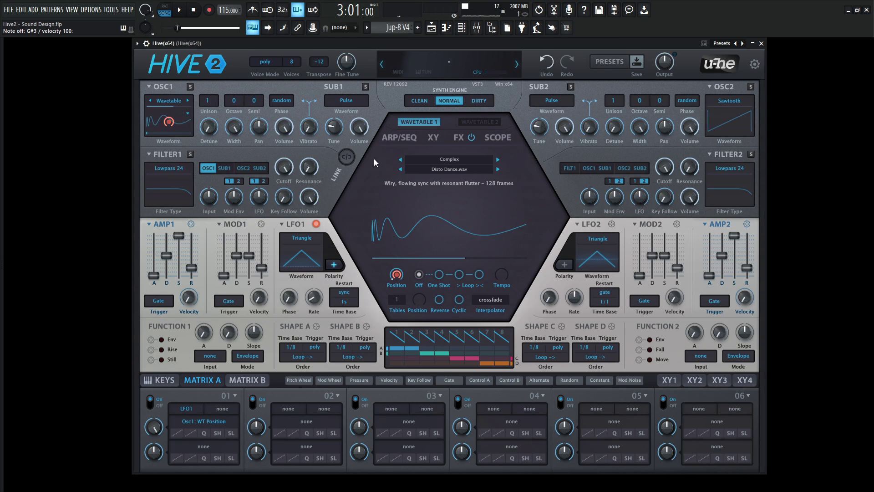
Step: Set Oscillator 1 to 4 unison voices and raise its detune to about 11, playing notes to check the width
scroll(211, 101, "up", 2)
scroll(212, 102, "up", 1)
key("2")
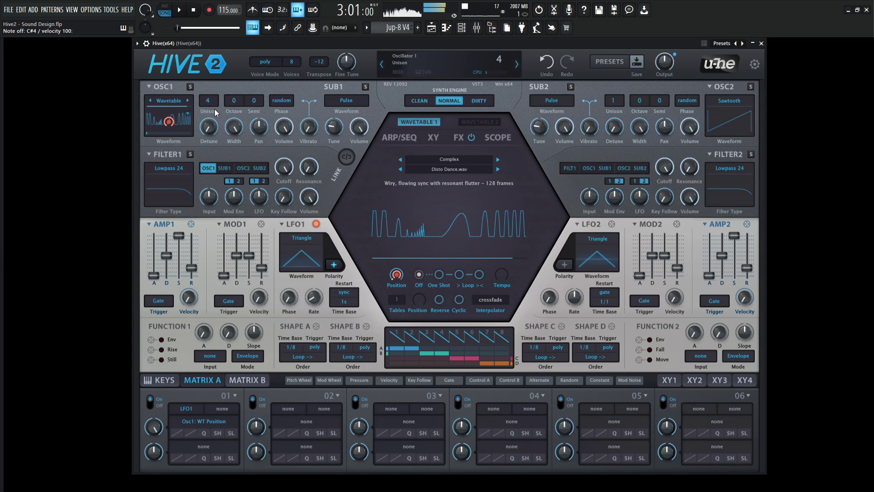
key("m")
key("2")
left_click_drag(212, 132, 210, 120)
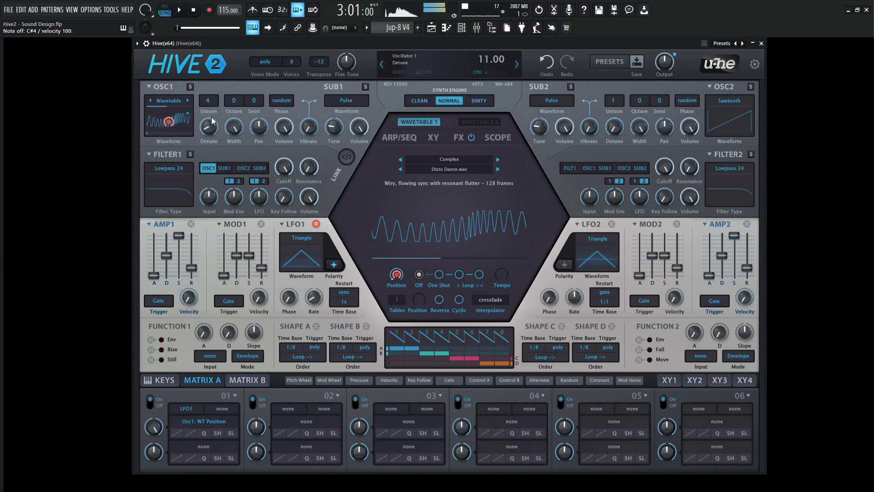
key("6")
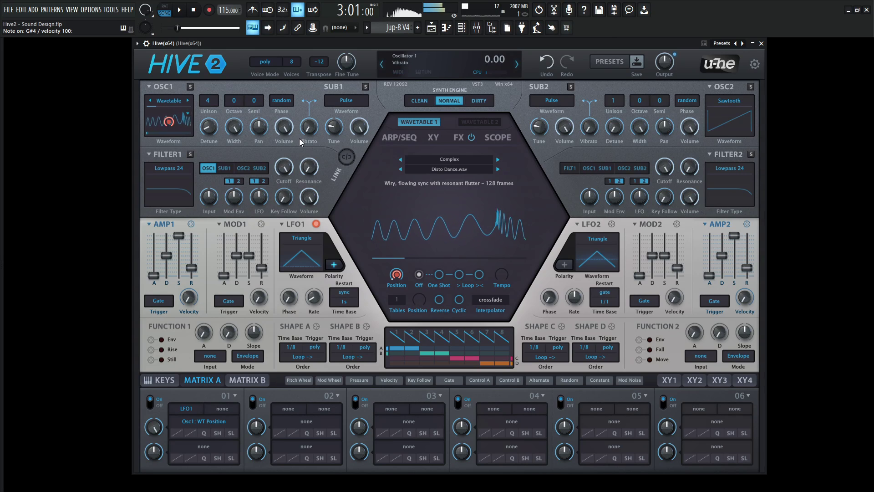
Step: Lower Filter 1's cutoff to 80 and set its mod envelope depth to 33, auditioning the filter with test notes
mouse_move(287, 166)
left_mouse_down()
mouse_move(293, 253)
mouse_move(285, 169)
left_mouse_up()
key("2")
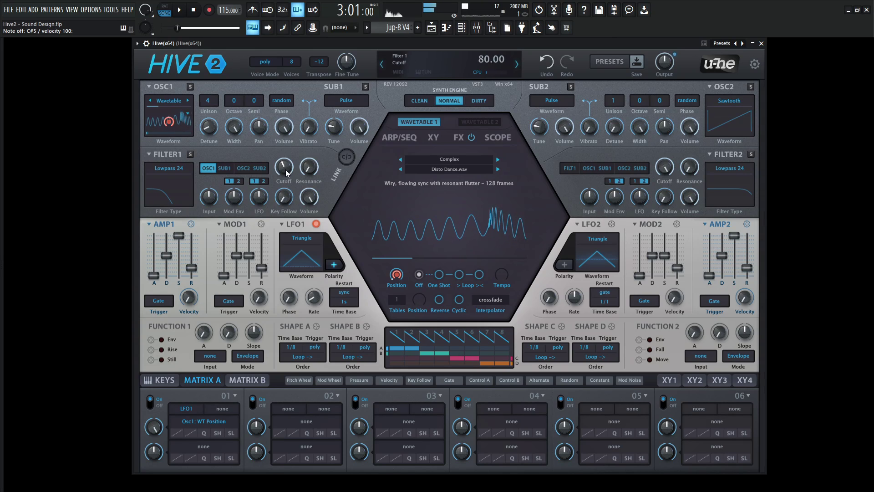
key("2")
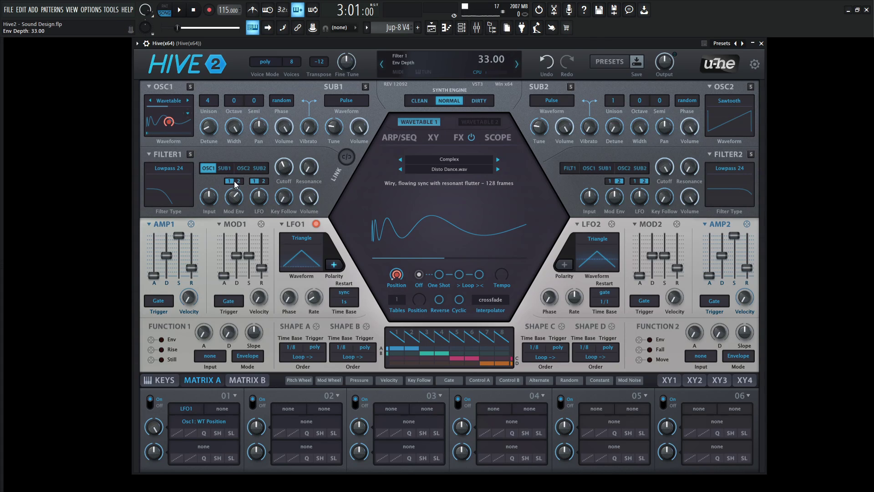
key("2")
key("m")
key("y")
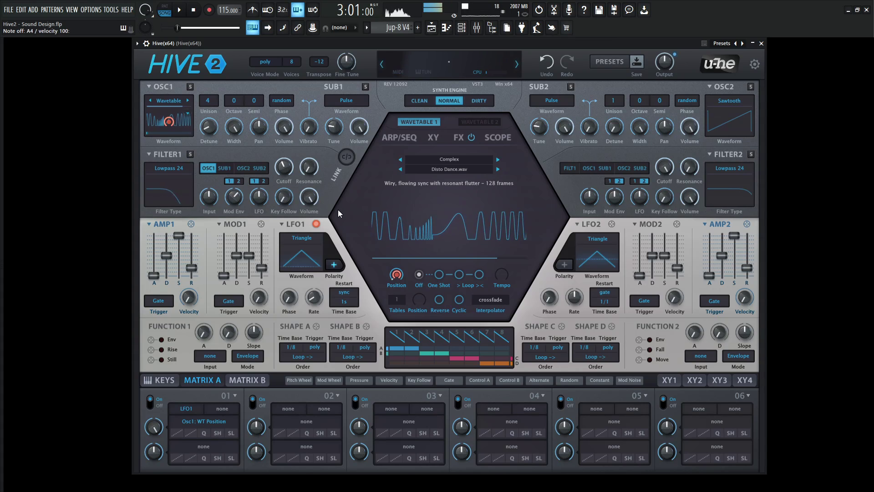
key("2")
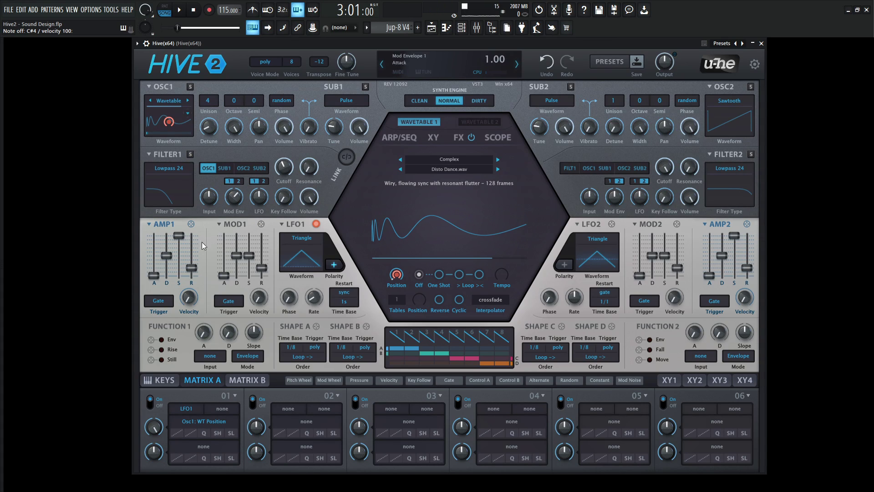
Step: Raise the attack of the Amp 1 and Mod 1 envelopes for a slow fade-in and audition with several notes
left_click_drag(158, 273, 160, 237)
left_click_drag(224, 275, 225, 239)
key("w")
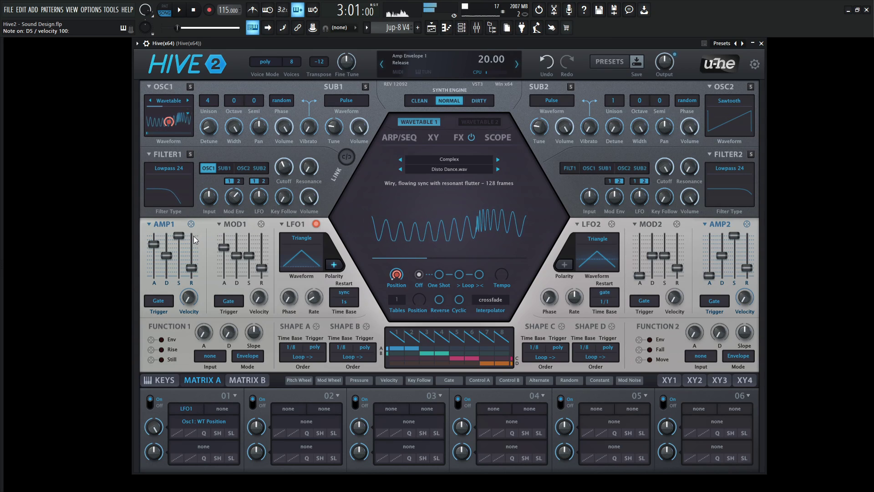
key("5")
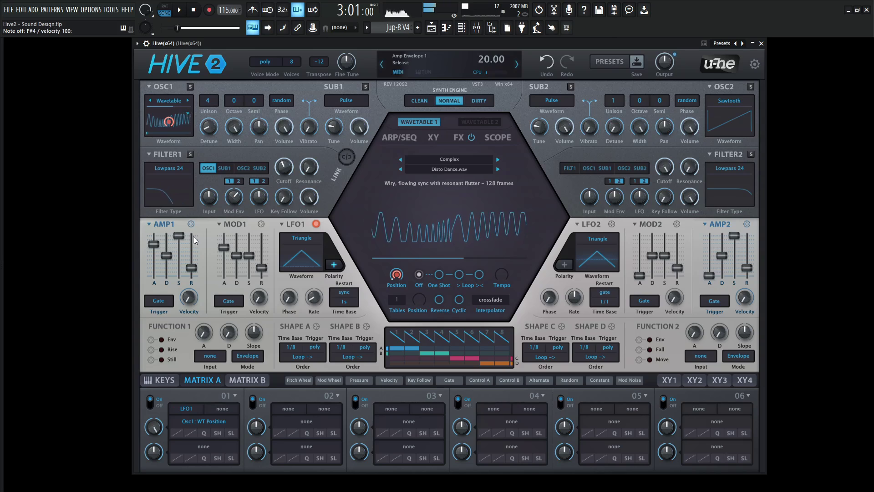
key("6")
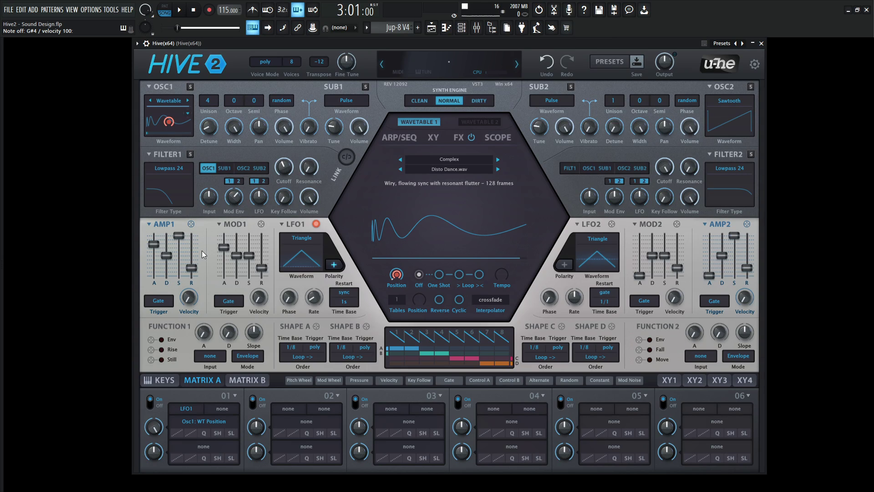
Step: Lengthen the releases of the Amp 1 and Mod 1 envelopes, lower both sustains and adjust both decays
left_click_drag(195, 267, 195, 247)
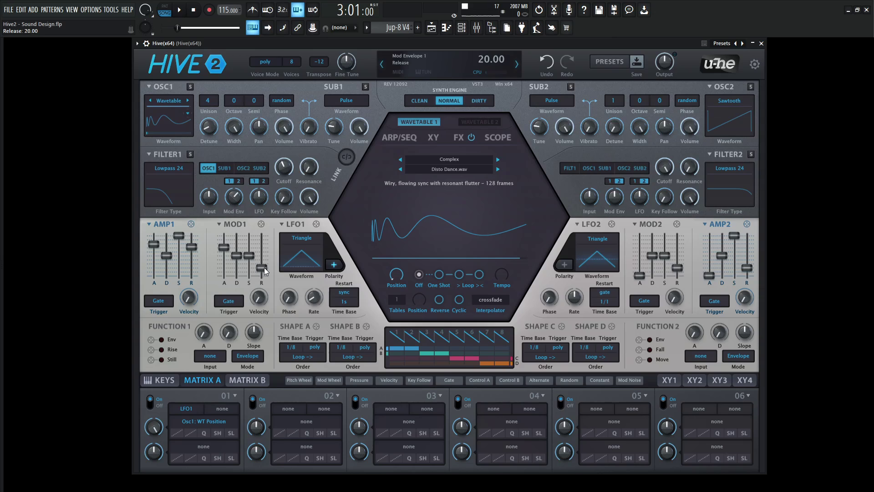
left_click_drag(263, 241, 263, 241)
left_click_drag(167, 254, 167, 247)
left_click_drag(250, 252, 252, 264)
left_click_drag(179, 236, 182, 273)
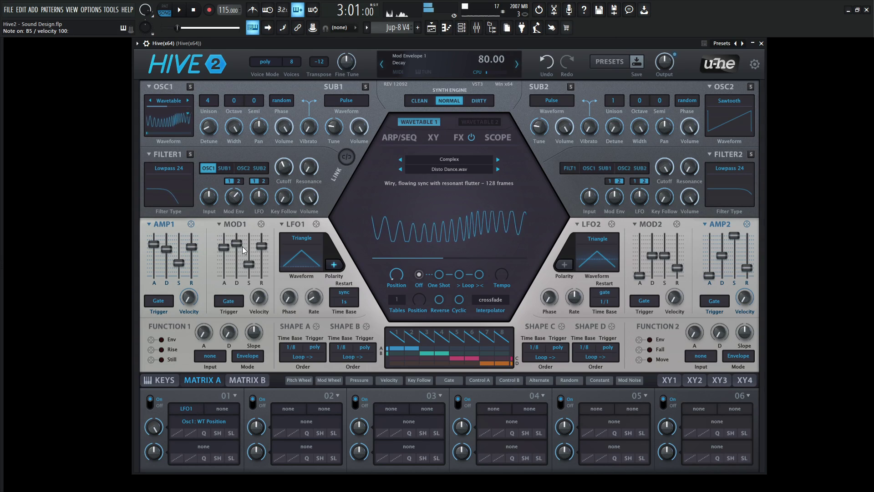
left_click_drag(237, 245, 237, 256)
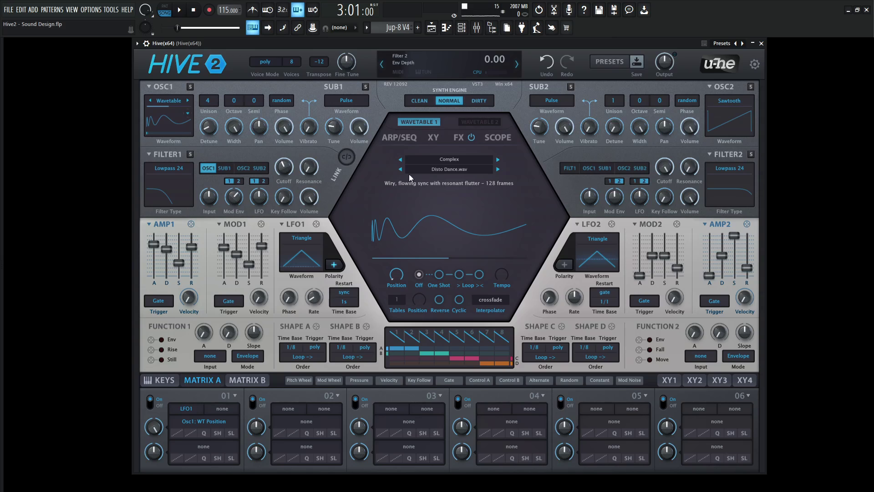
Step: Route Oscillator 2 into Filter 1 and lower Oscillator 1's volume to balance the two
left_click(244, 169)
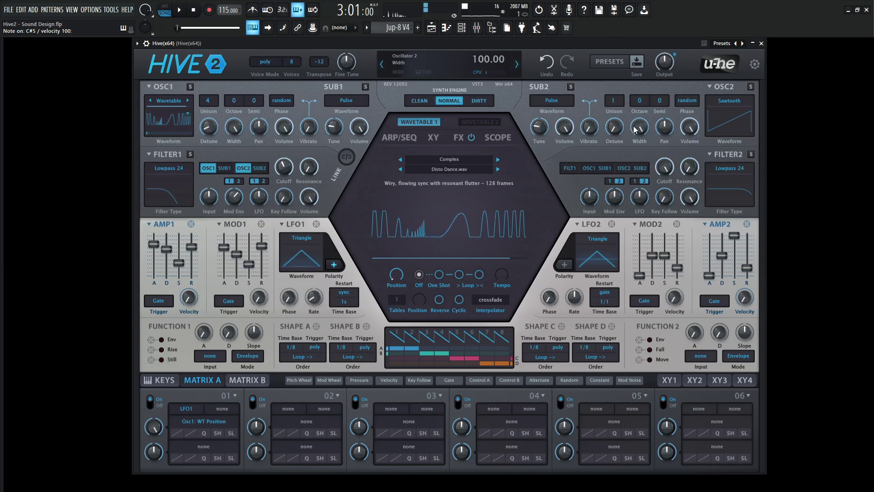
left_click_drag(284, 127, 289, 173)
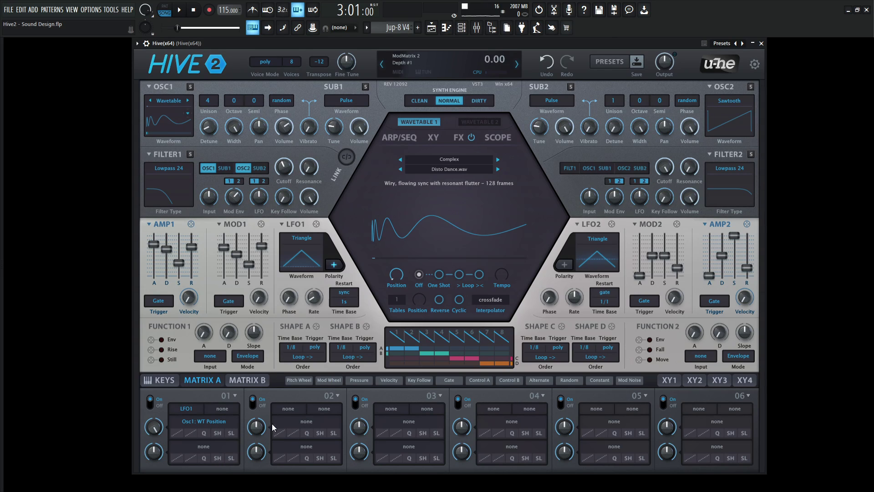
Step: Modulate Oscillator 2's tune with LFO 2 in the second modulation matrix slot, at a depth of 74
left_click_drag(304, 422, 657, 99)
left_click_drag(256, 426, 258, 381)
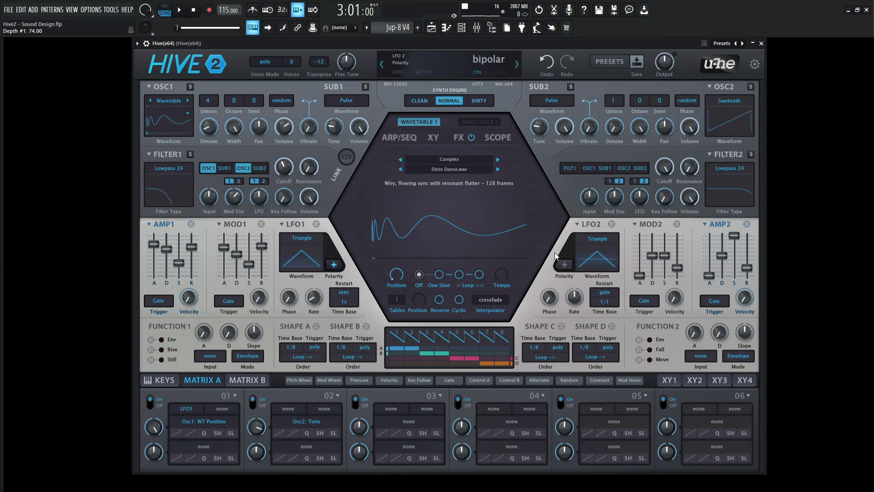
left_click(291, 407)
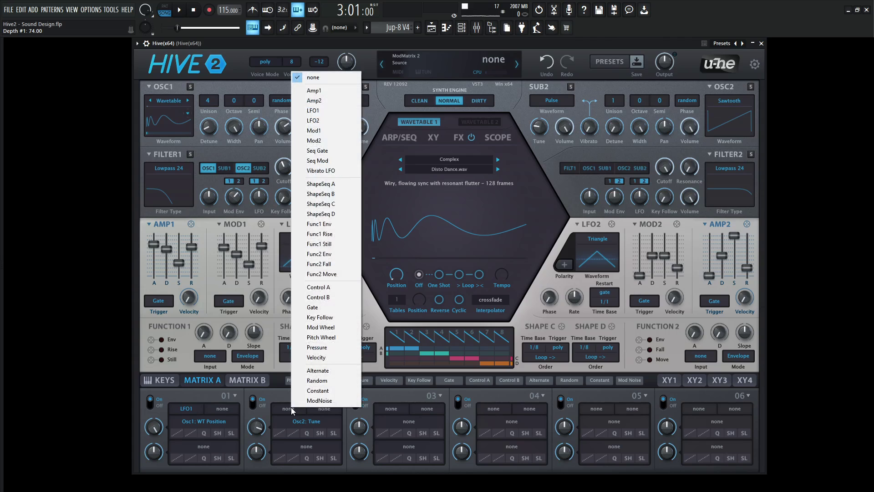
left_click(332, 118)
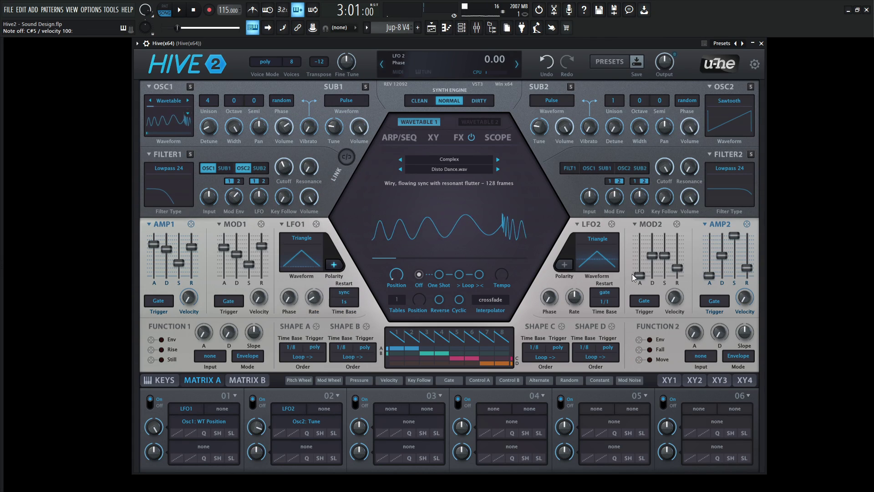
Step: Set LFO 2's time base to 1/4 to speed up the pitch modulation of Oscillator 2
left_click_drag(612, 223, 663, 129)
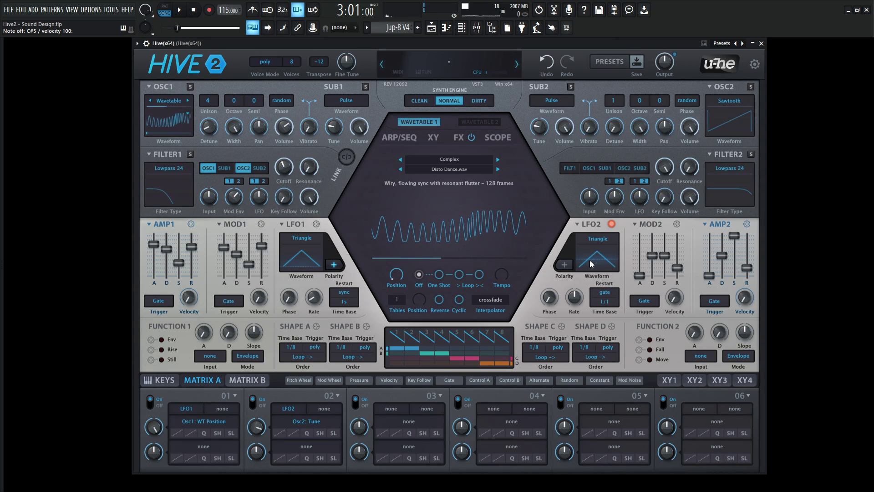
left_click(606, 301)
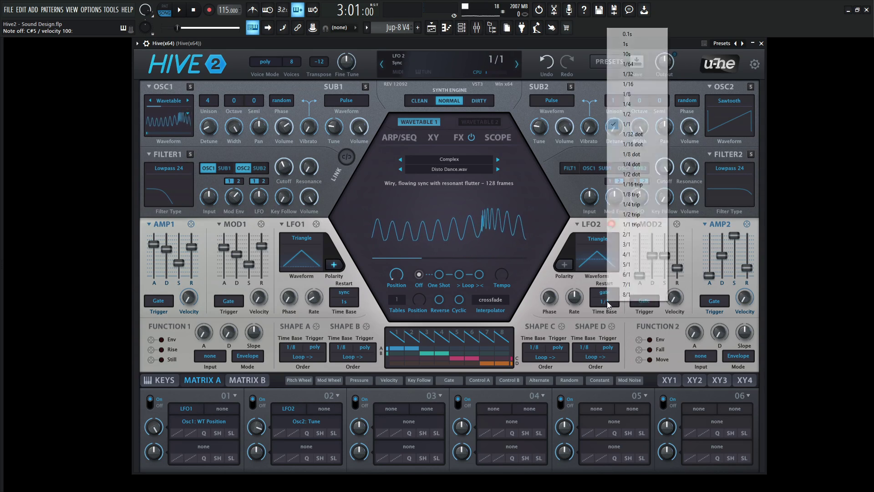
left_click(627, 104)
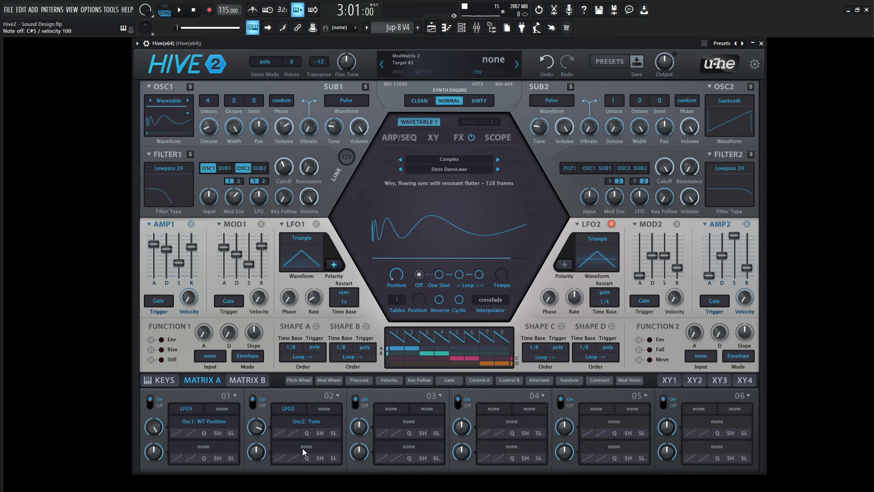
Step: Quantize Oscillator 2's tune modulation to steps of 12 (octaves) at a reduced depth, and raise the oscillator's octave to 1
left_click(306, 433)
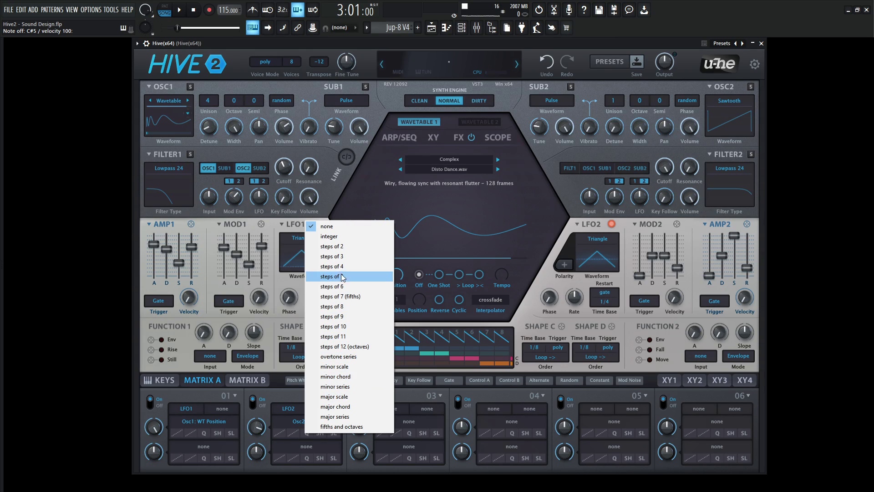
left_click(364, 347)
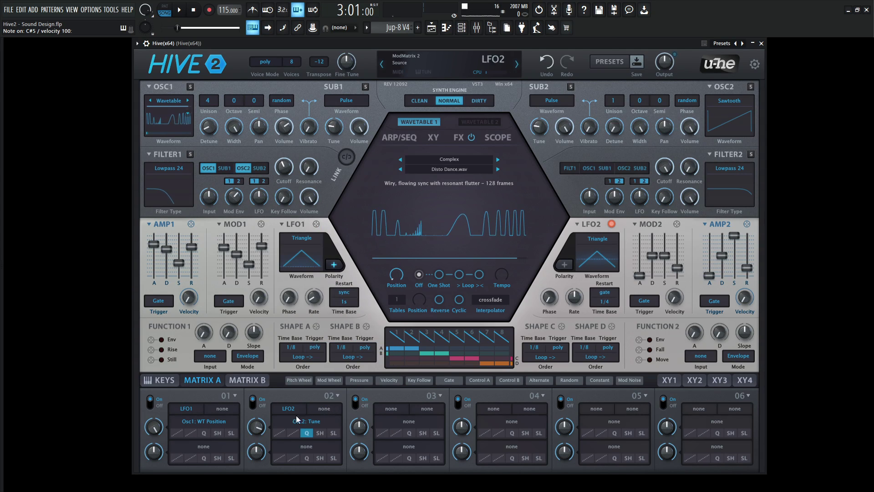
left_click_drag(258, 427, 259, 423)
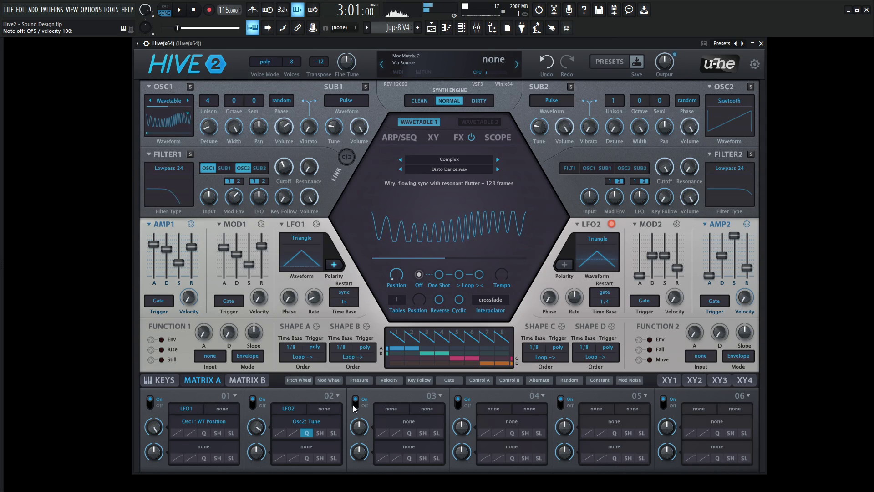
left_click_drag(259, 427, 263, 452)
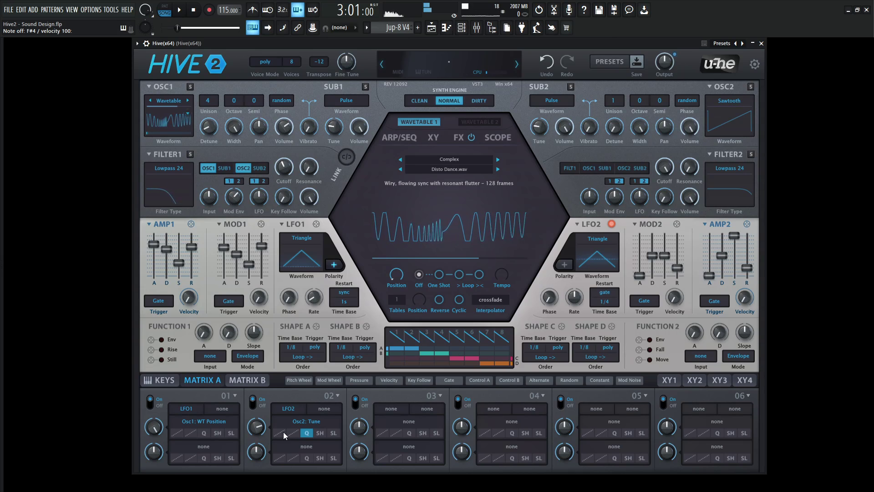
scroll(642, 100, "up", 1)
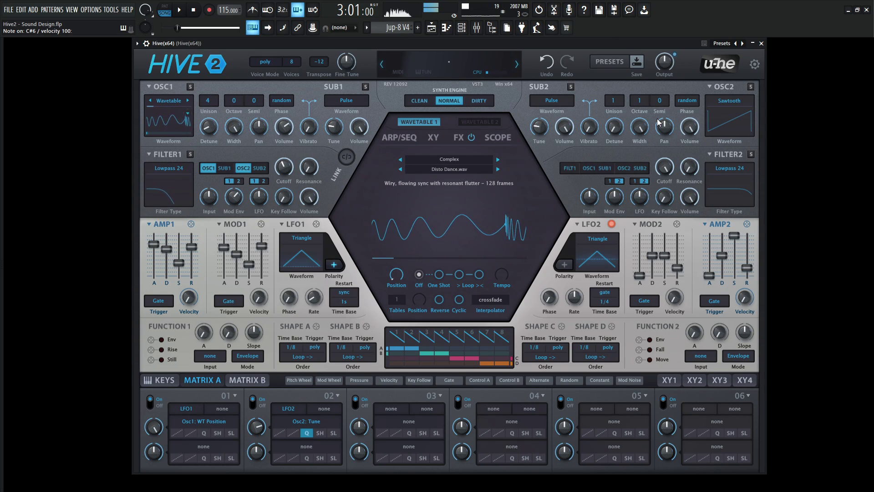
Step: Try the minor scale and minor chord quantization on Oscillator 2's tune modulation
left_click(307, 433)
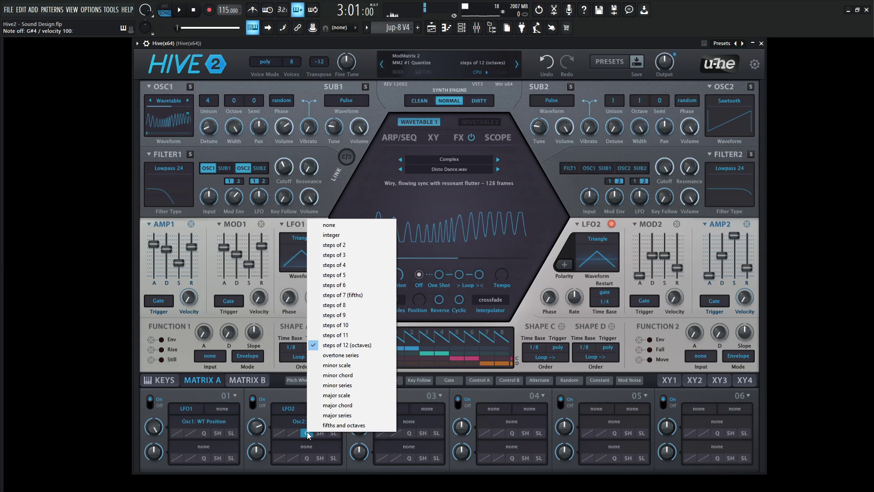
left_click(378, 364)
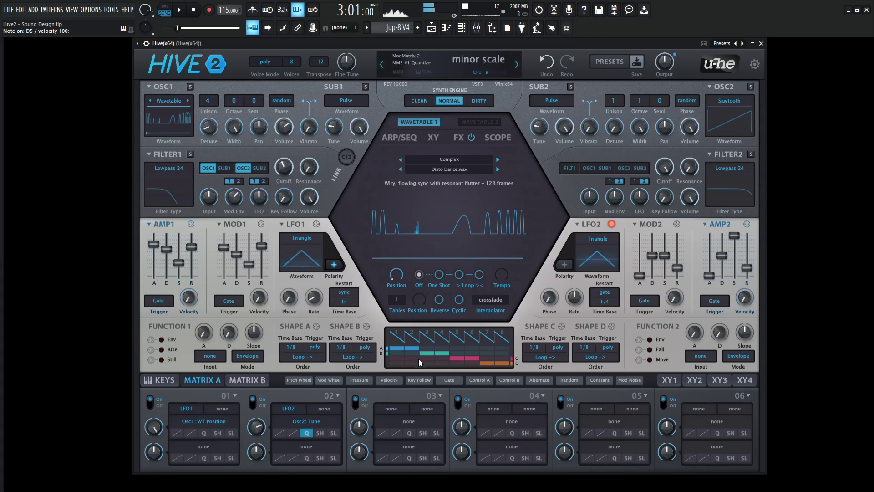
left_click(308, 433)
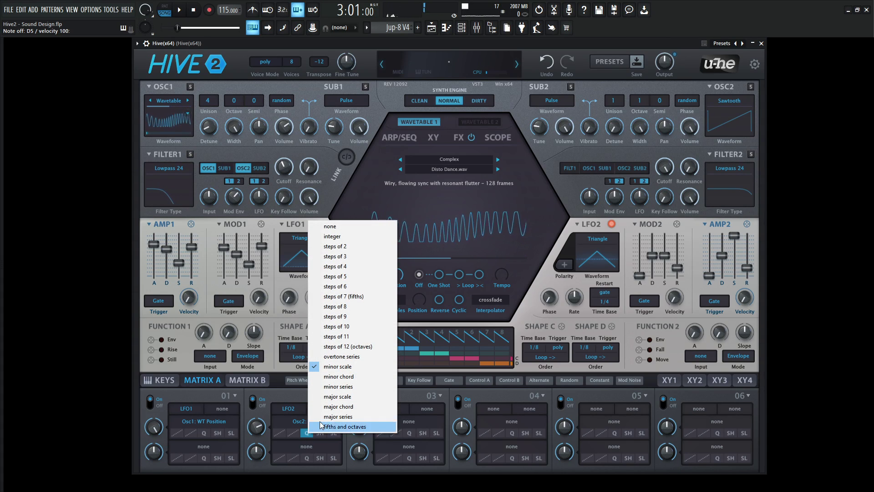
left_click(370, 377)
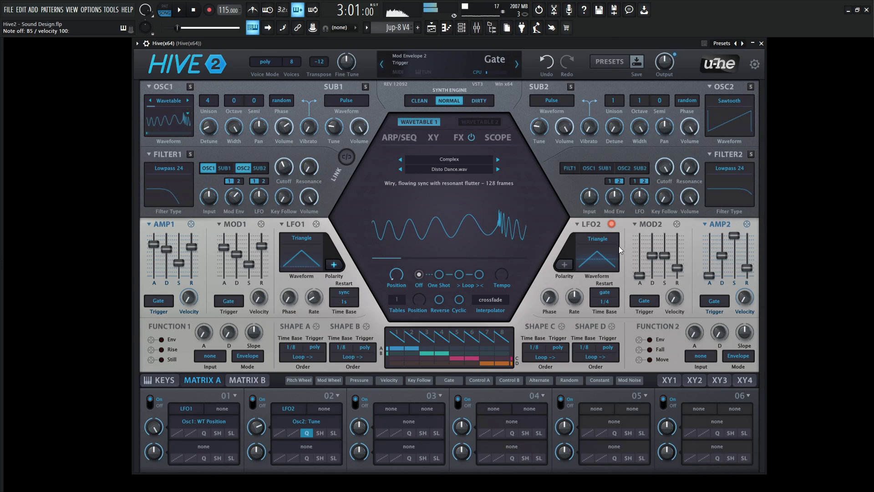
Step: Change LFO 2's waveform to Random Hold and set the tune modulation's quantization to steps of 12 (octaves)
left_click(597, 269)
left_click(646, 304)
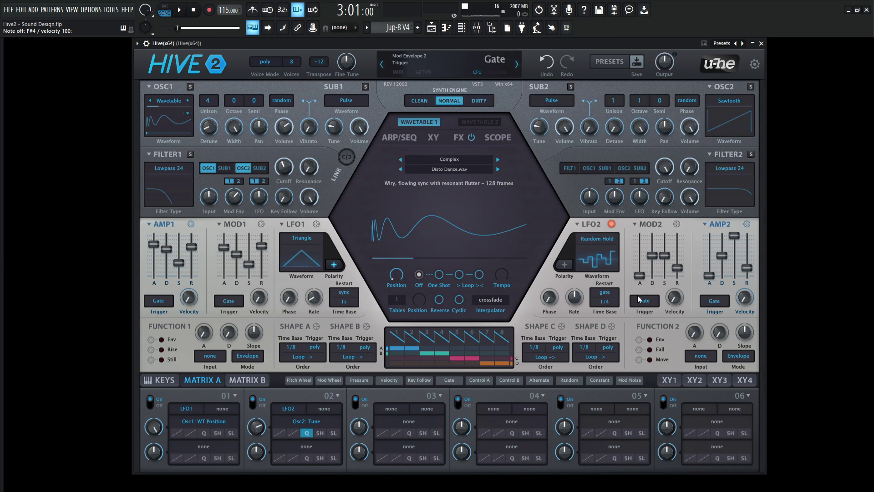
left_click(307, 433)
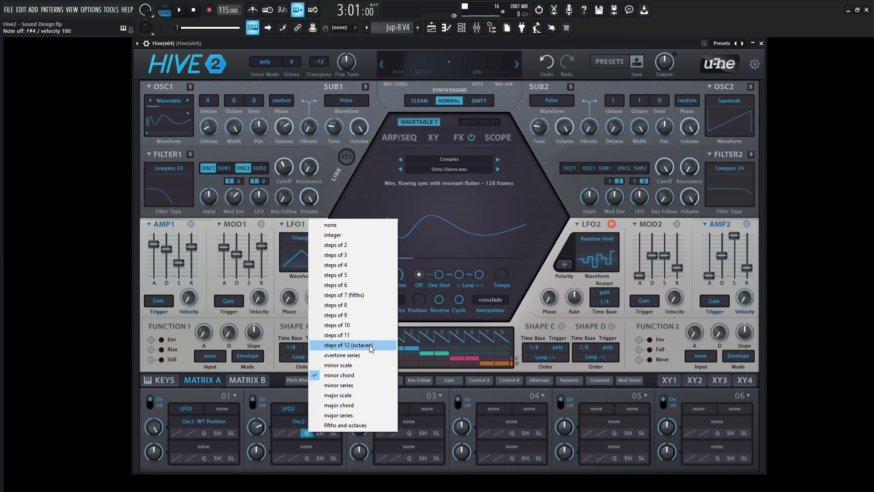
left_click(369, 345)
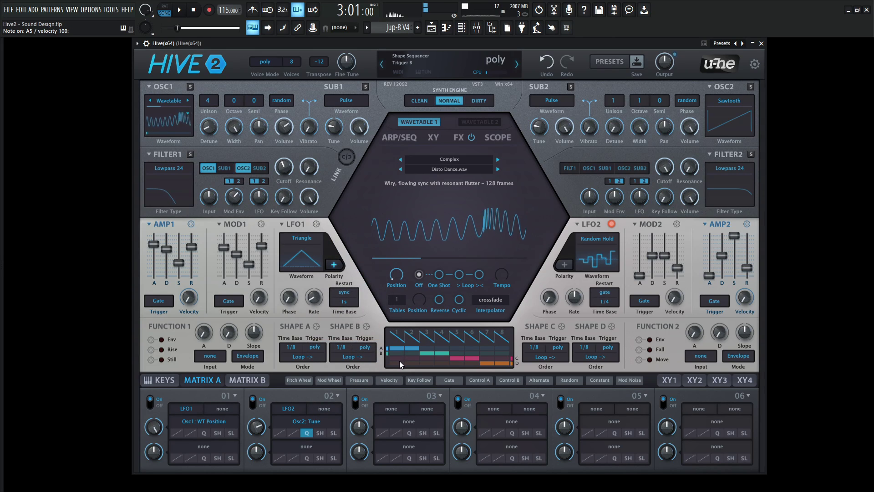
mouse_move(582, 299)
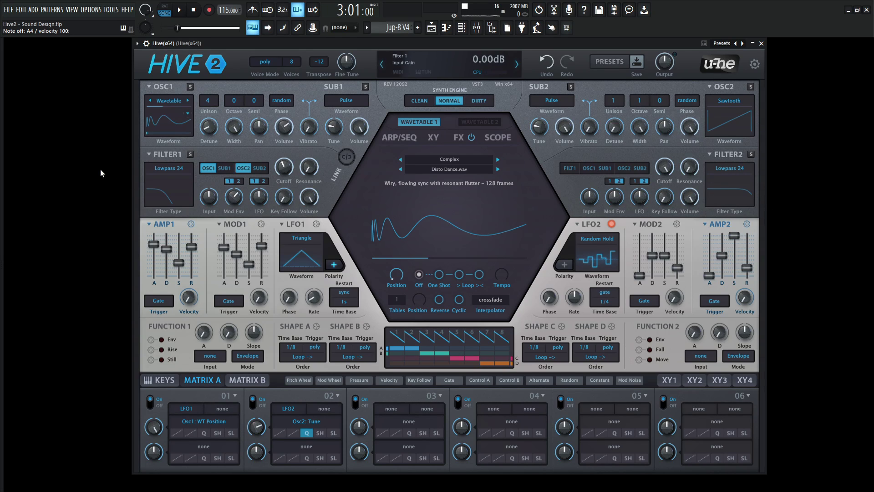
Step: Try Oscillator 2 through Filter 2 instead of Filter 1, and route it back into Filter 1
left_click(244, 170)
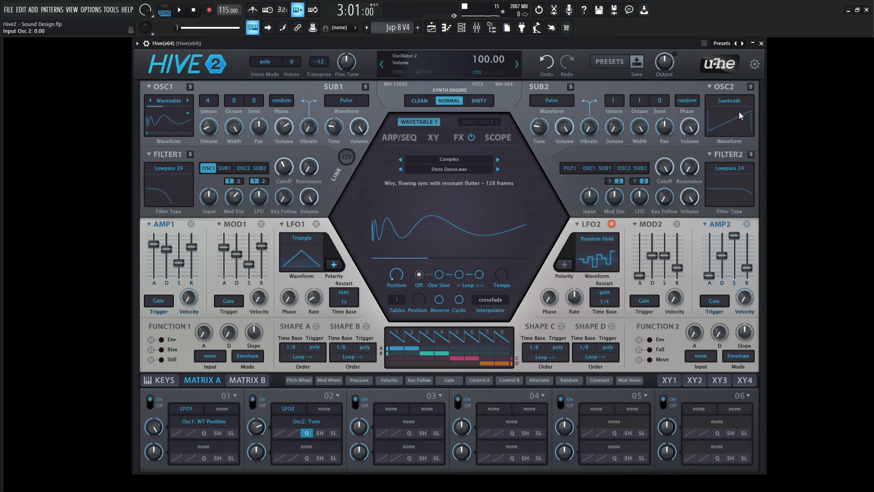
left_click(626, 168)
key("w")
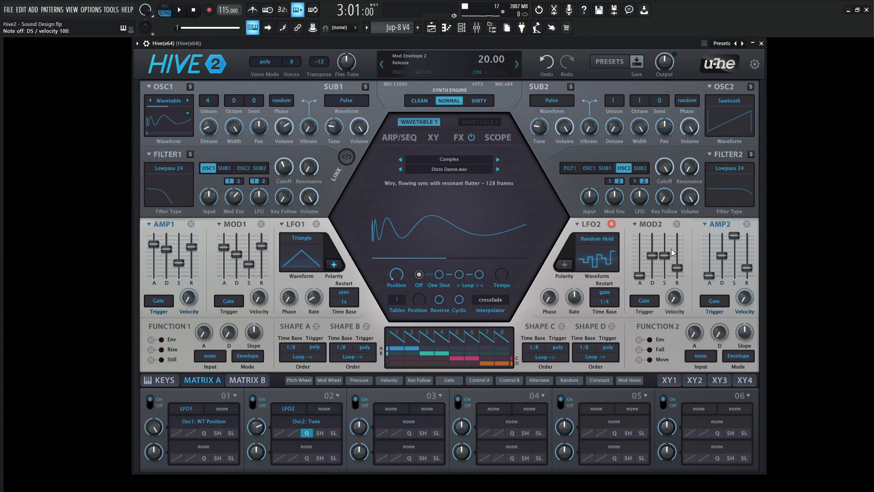
left_click(622, 164)
left_click(243, 168)
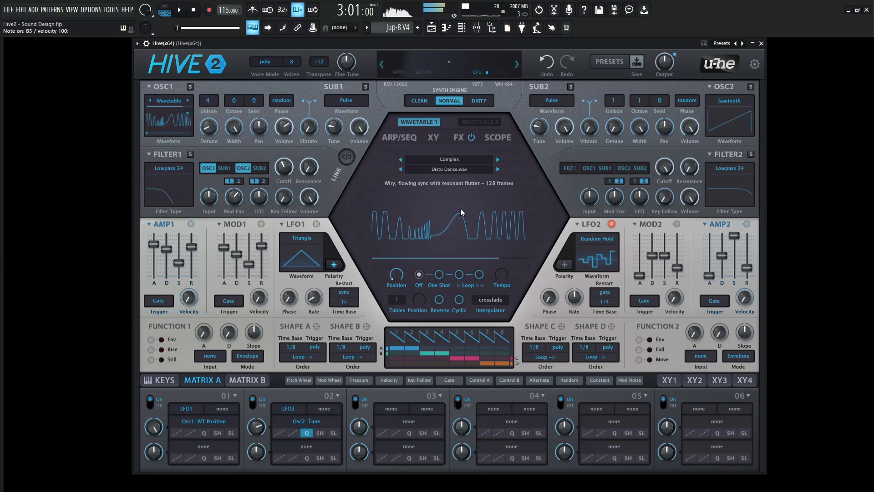
Step: Raise Oscillator 1's volume again to rebalance it against Oscillator 2
mouse_move(291, 133)
mouse_move(291, 133)
left_mouse_down()
mouse_move(284, 159)
mouse_move(284, 125)
left_mouse_up()
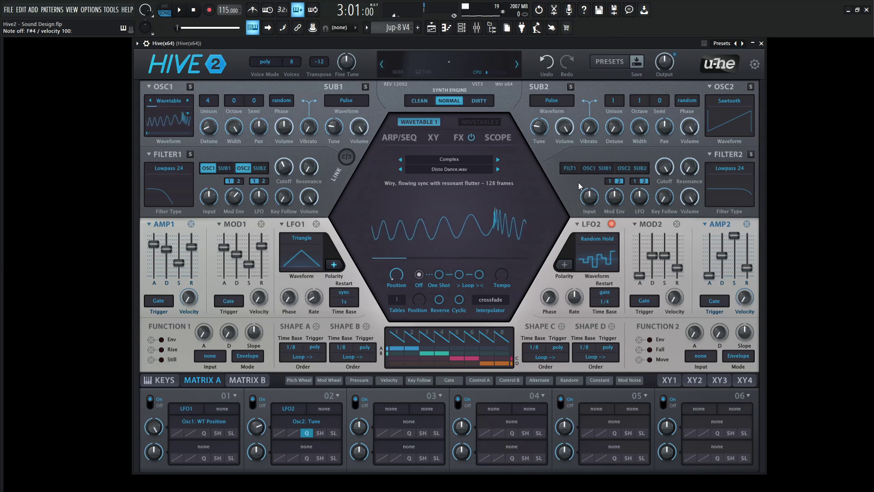
Step: Assign the Random source to Oscillator 2's pan and raise the modulation depth to 93
left_click(571, 383)
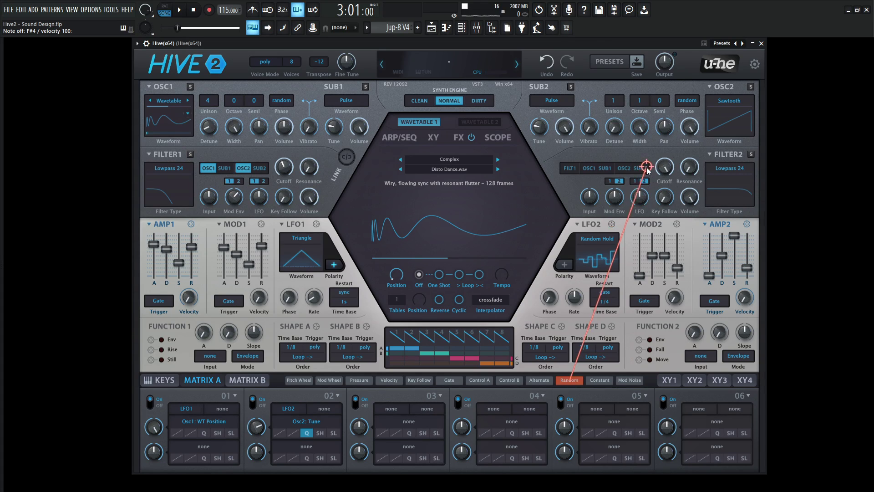
left_click_drag(647, 169, 665, 127)
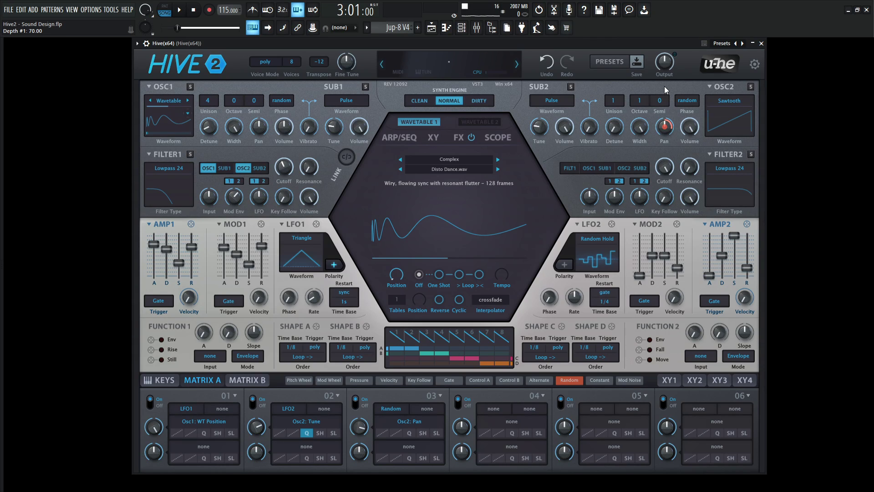
key("m")
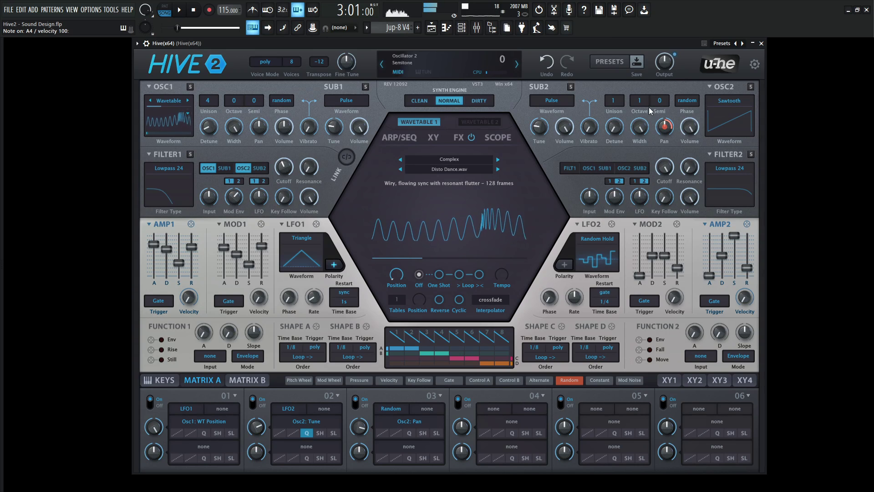
left_click_drag(665, 126, 665, 114)
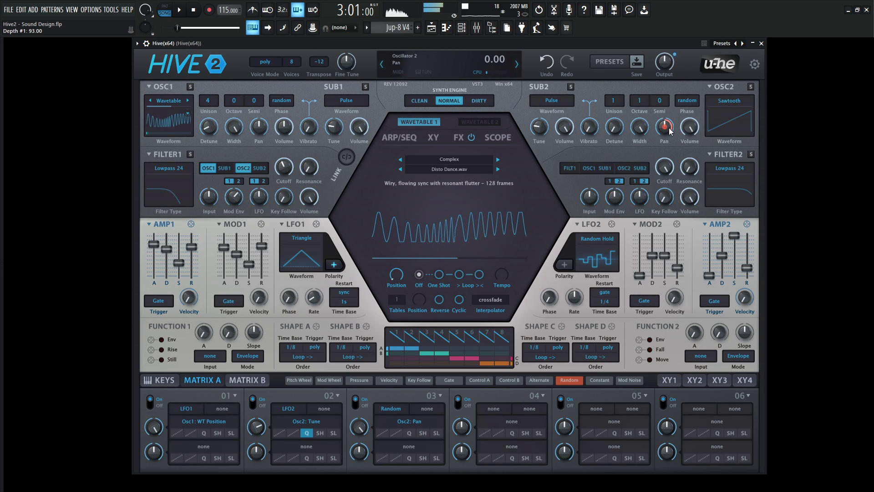
Step: Play several notes across the keyboard to audition Oscillator 2's random octave jumps and panning
key("n")
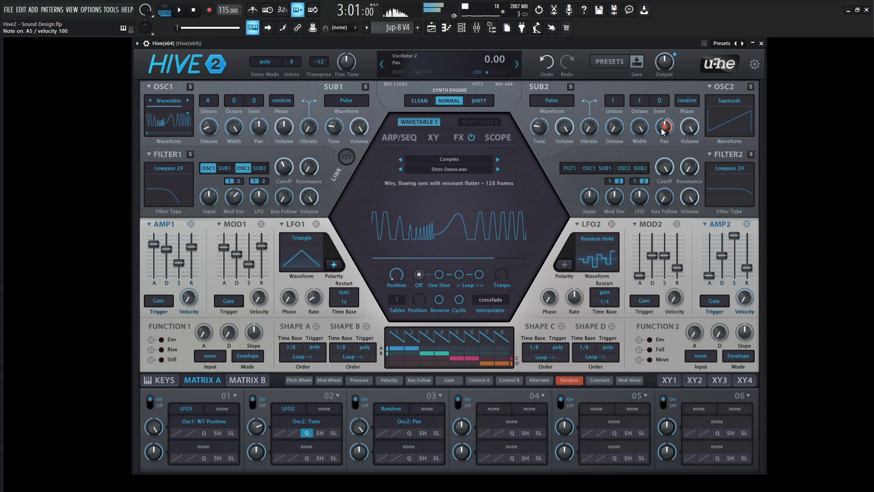
key("e")
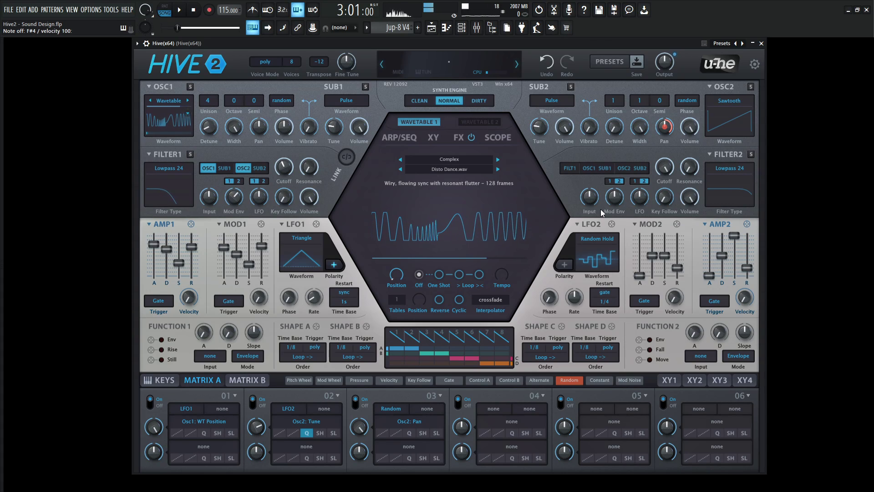
key("s")
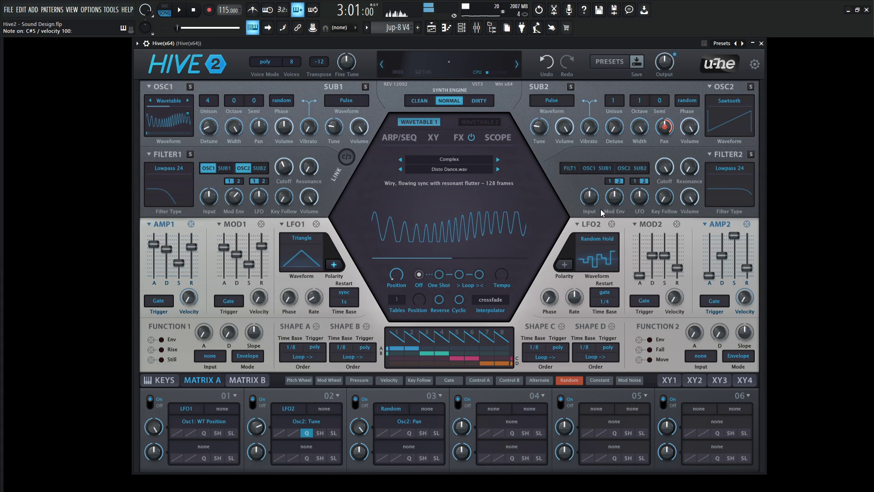
key("n")
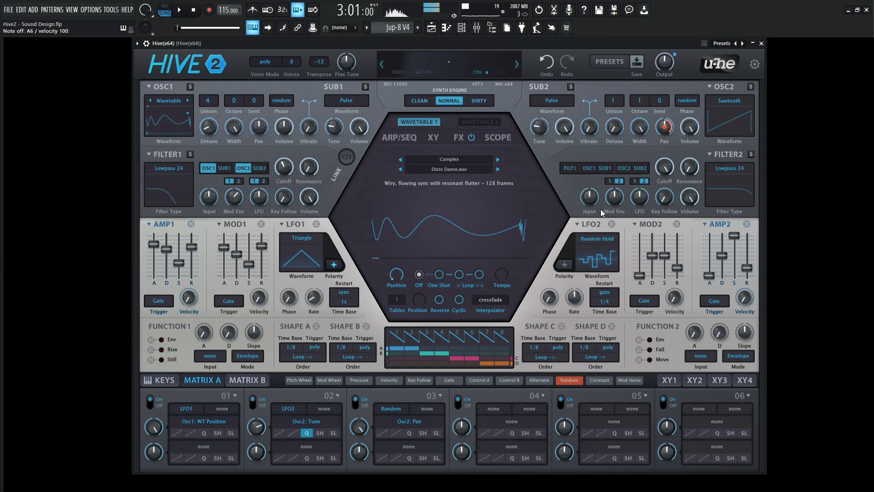
key("x")
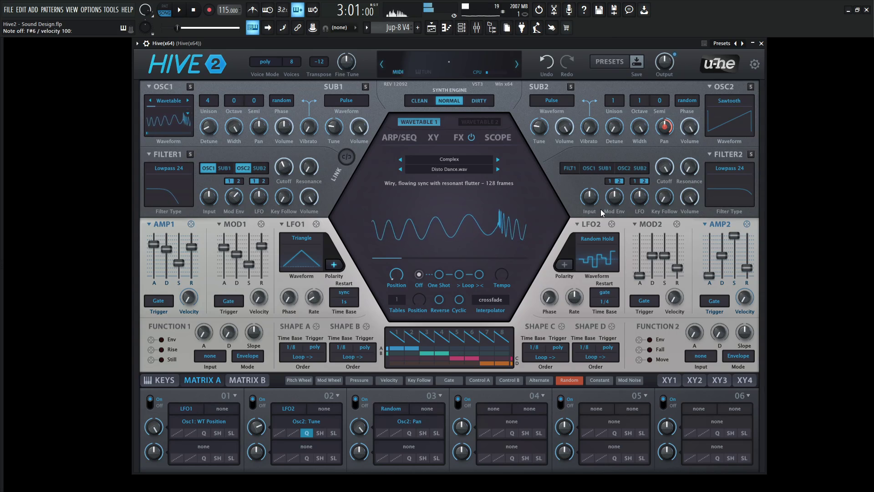
key("2")
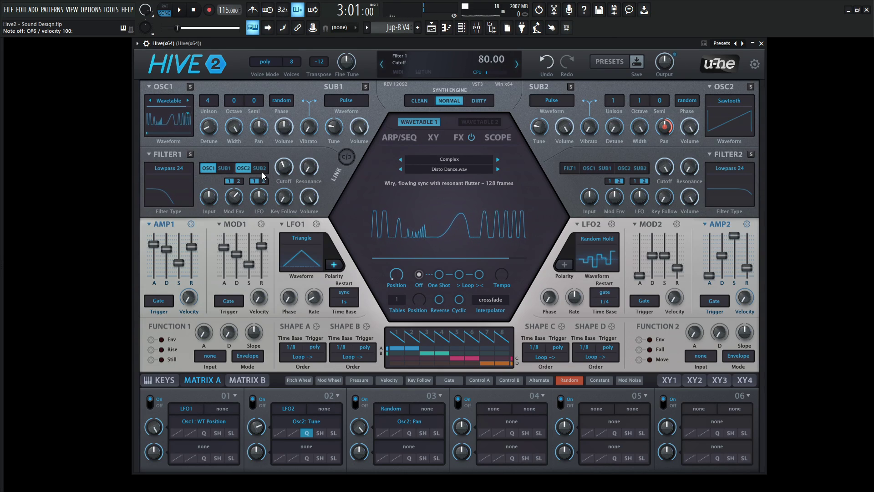
Step: Audition Oscillator 2 through Filter 2 in place of Filter 1, and return it to Filter 1
left_click(247, 170)
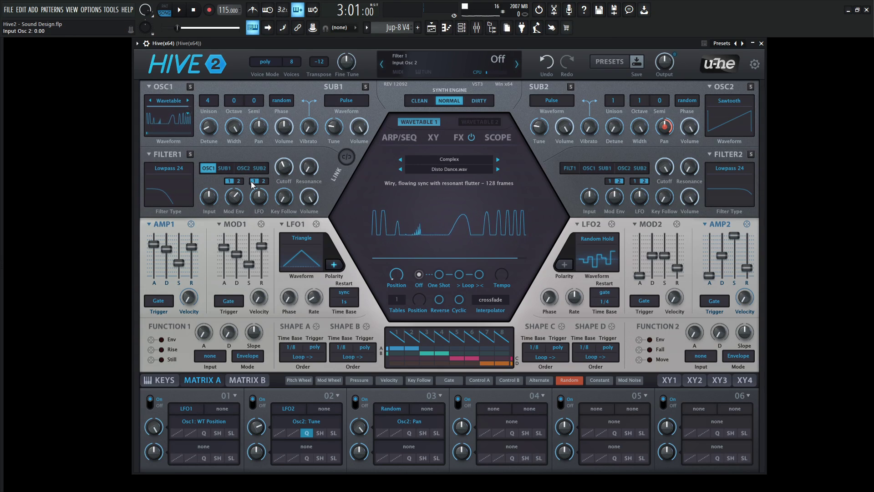
left_click(625, 168)
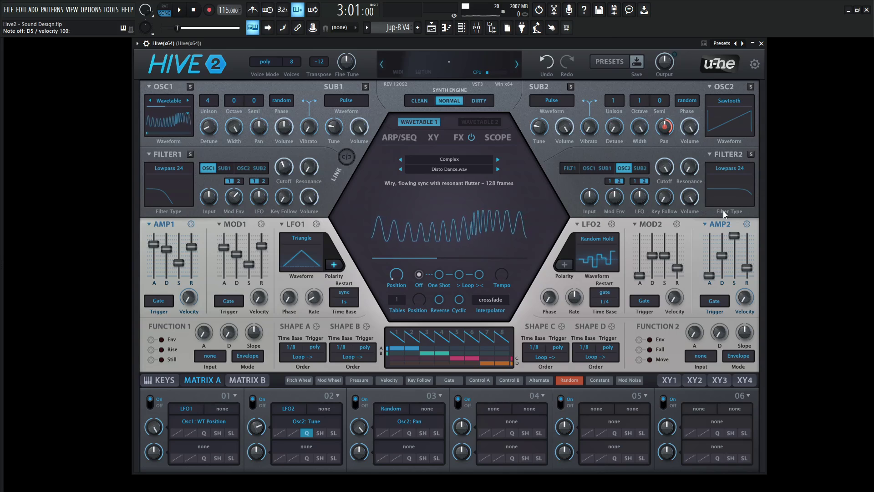
key("w")
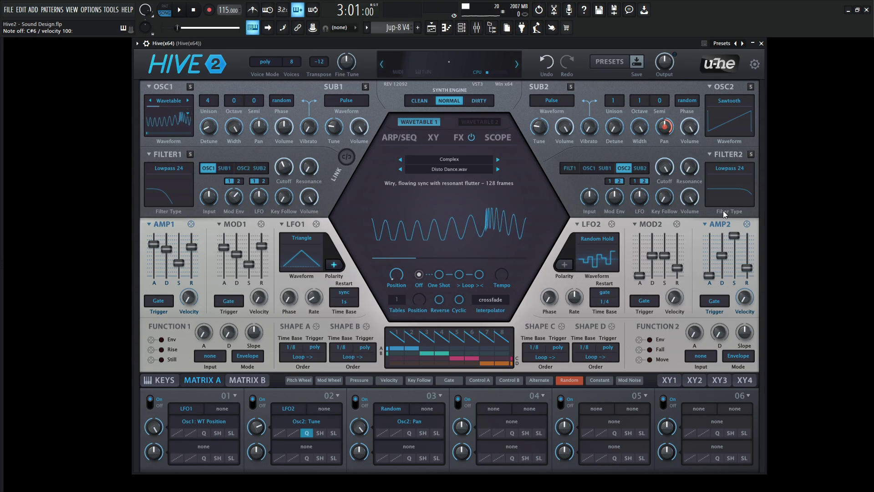
left_click(247, 171)
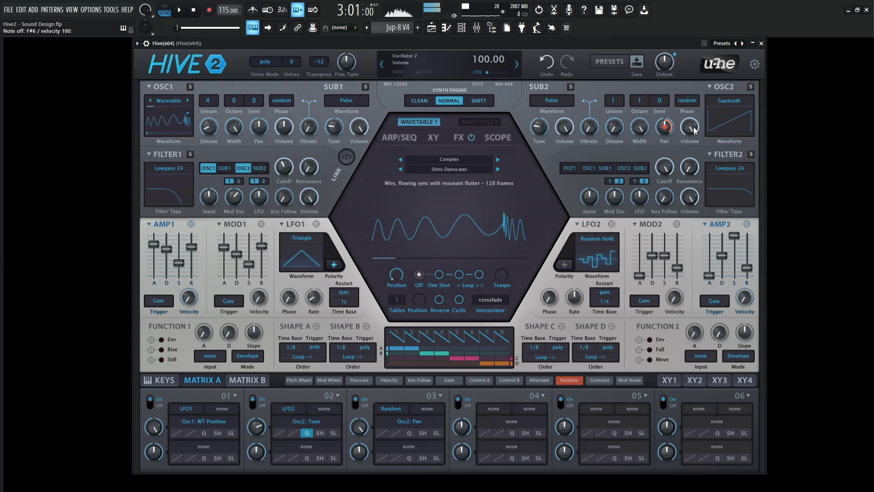
Step: Set LFO 2's time base to 1/2 to slow the random octave jumps
left_click(606, 302)
left_click(634, 115)
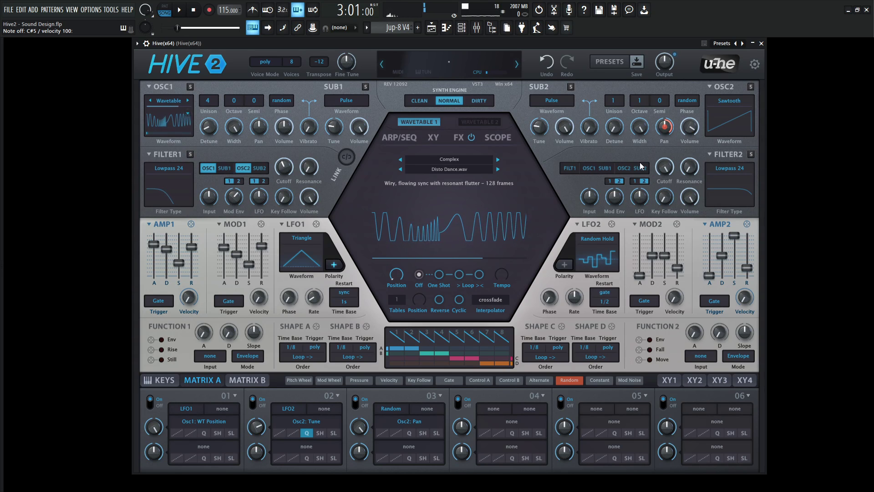
Step: Show the effects section, move the EQ to the start of the effects chain and switch it on
left_click(458, 137)
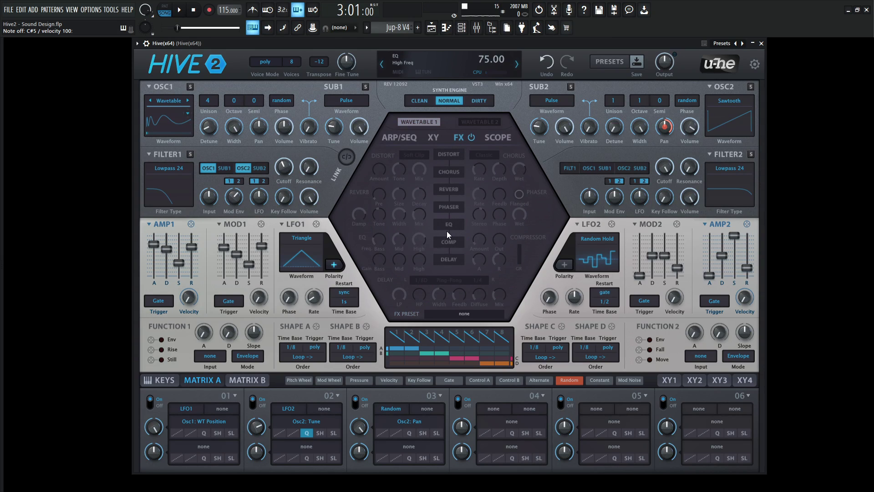
left_click_drag(446, 228, 441, 158)
left_click(460, 156)
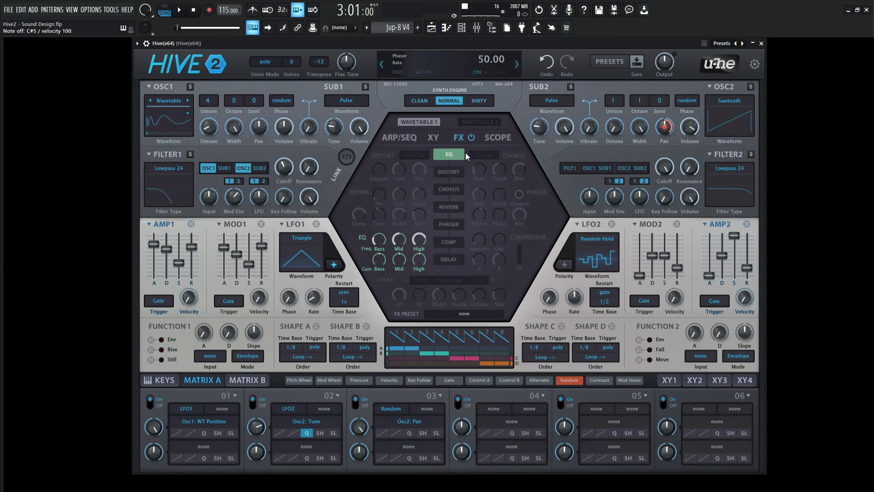
Step: Turn on the Soft Clip distortion and adjust its amount
left_click(454, 174)
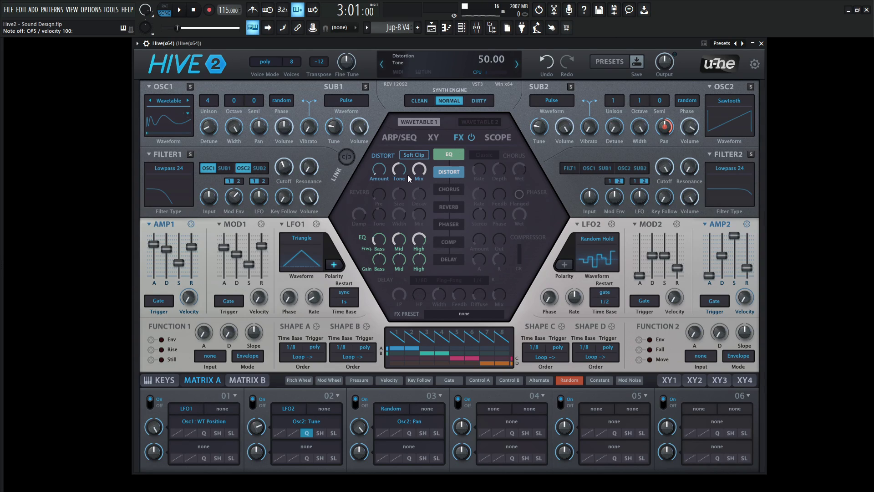
left_click_drag(383, 175, 383, 157)
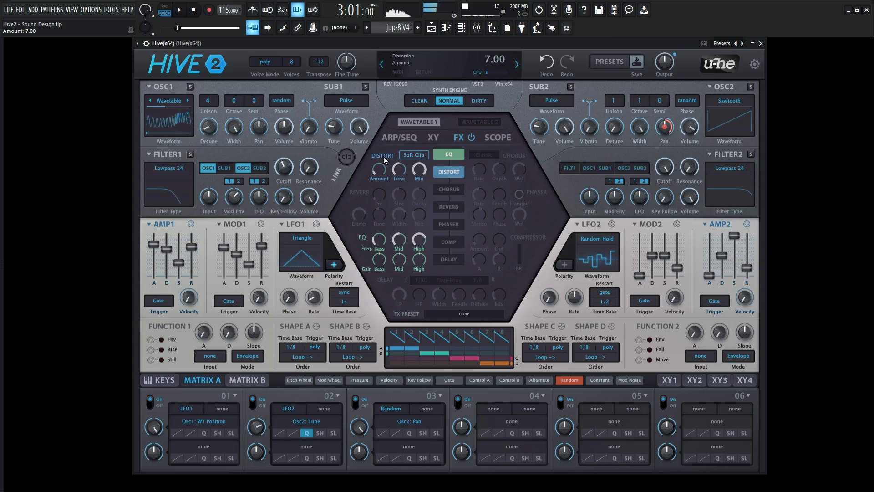
Step: Turn on the Classic chorus, set its wet level to 23 and adjust its depth
left_click(456, 190)
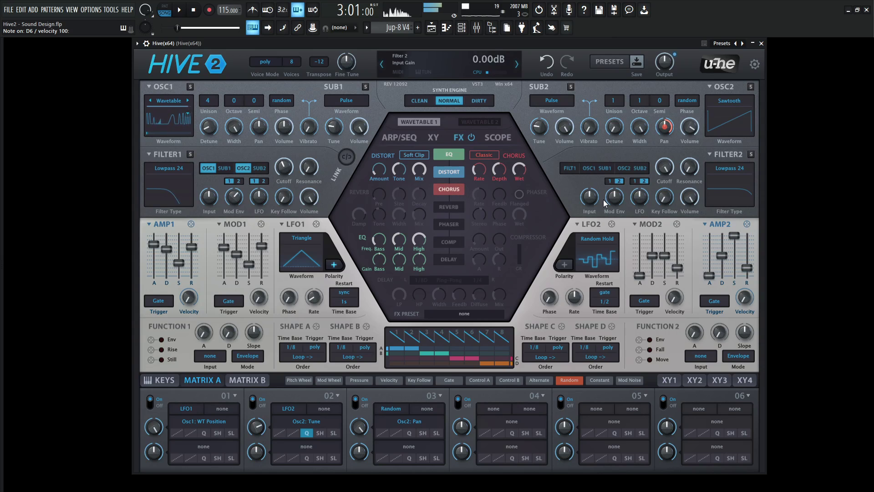
left_click(524, 173)
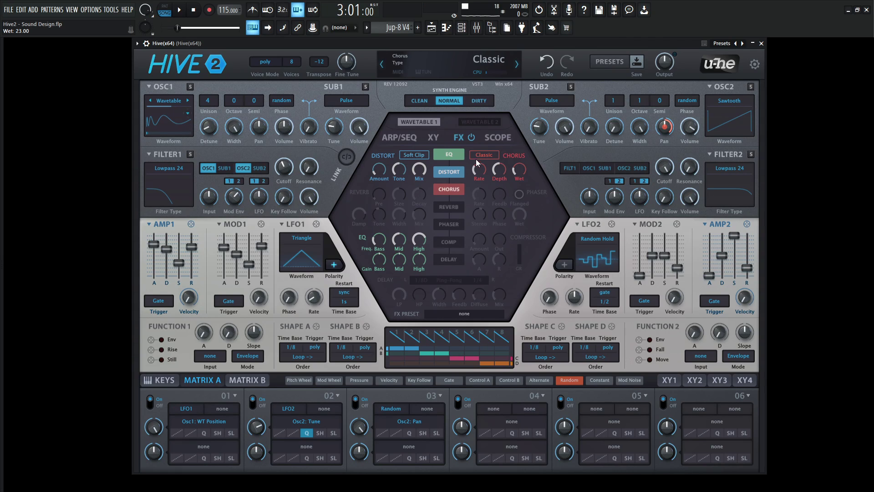
left_click(502, 170)
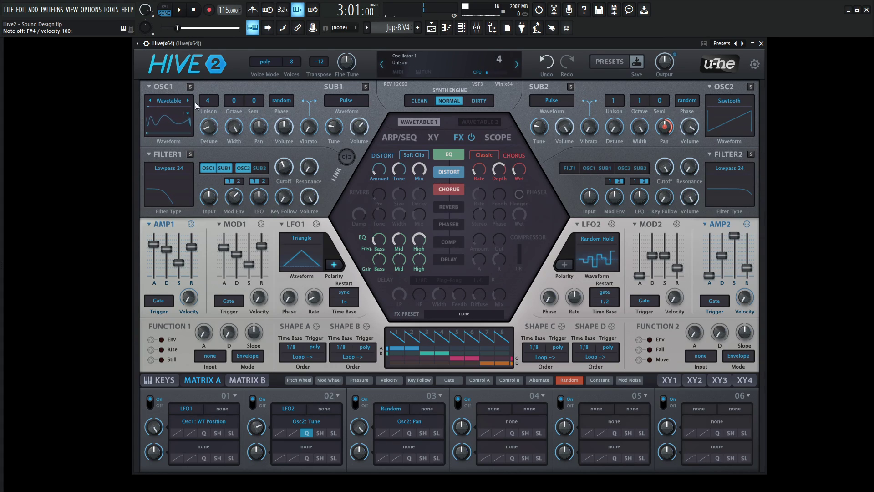
Step: Change Sub 1's waveform to like Osc
left_click(351, 106)
left_click(384, 109)
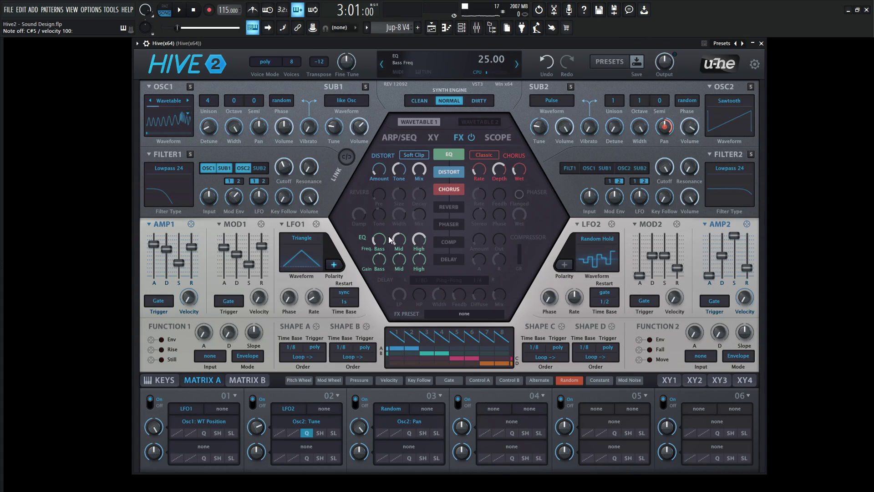
Step: Cut the EQ's bass gain to -4.50 dB, nudge the high gain up and play notes to audition the tone
left_click_drag(386, 236, 387, 299)
left_click_drag(381, 262, 382, 264)
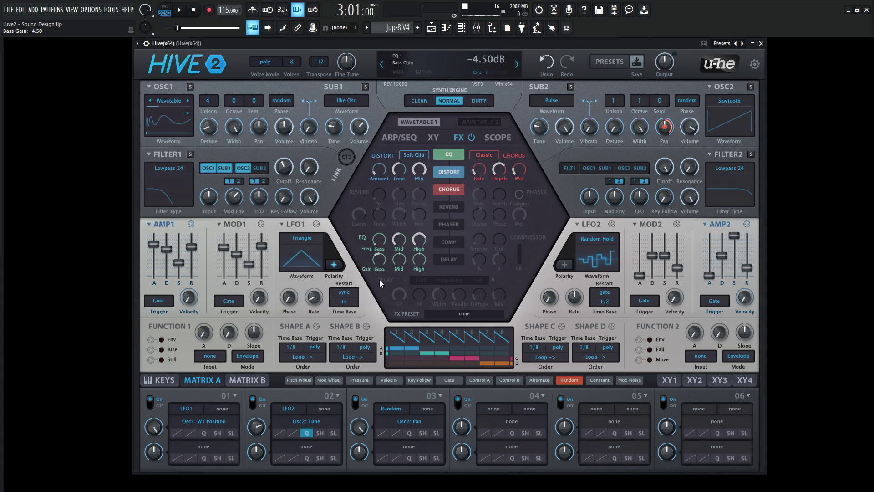
key("e")
key("w")
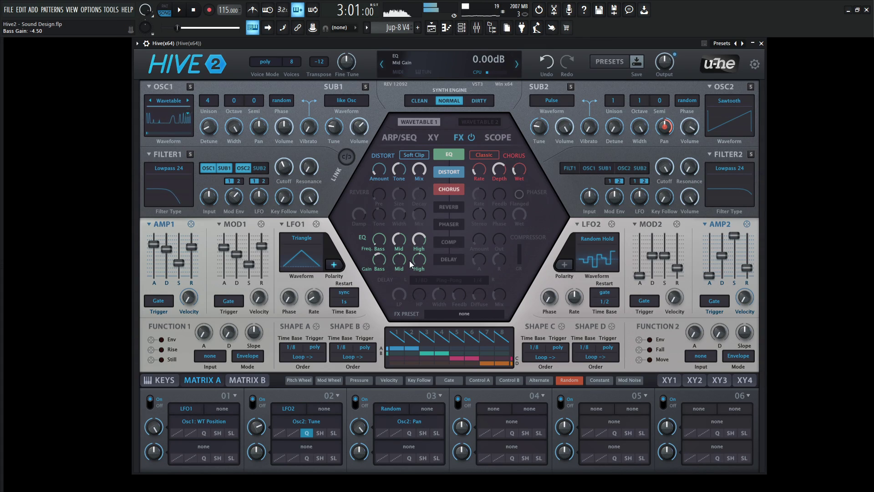
key("n")
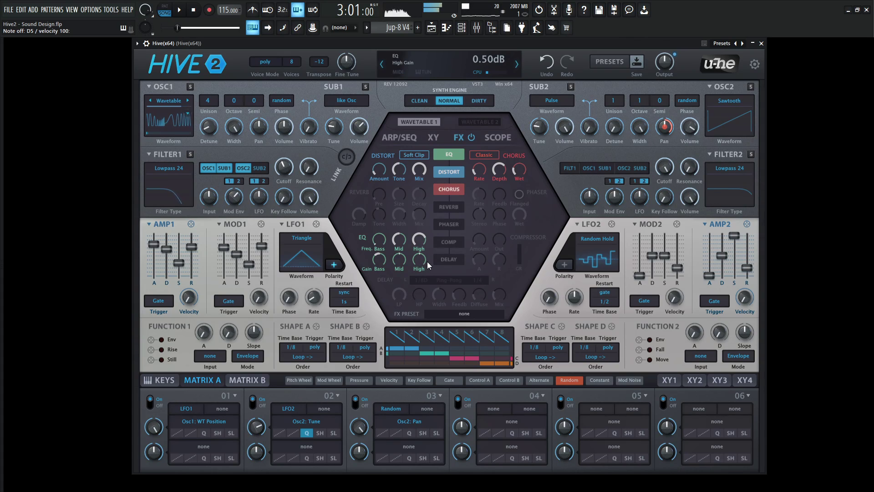
key("n")
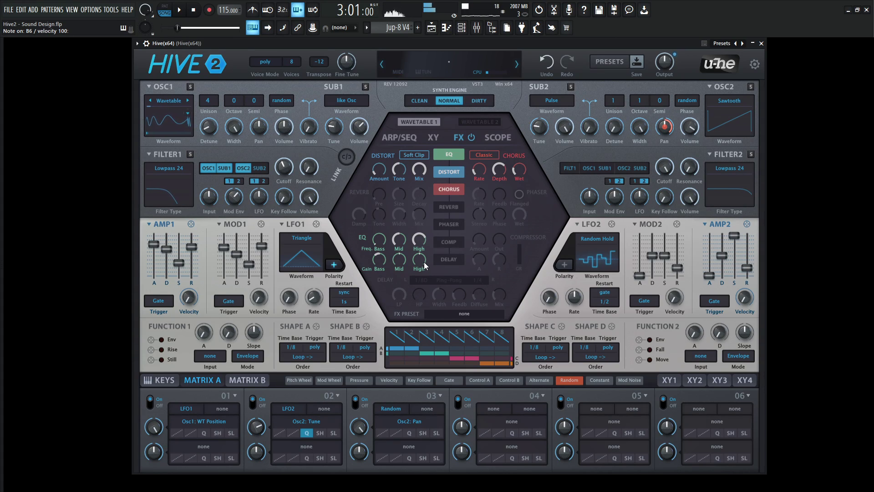
Step: Set Oscillator 2's unison to 2, and turn on the Ping-Pong delay with an adjusted mix
left_click_drag(613, 105, 616, 121)
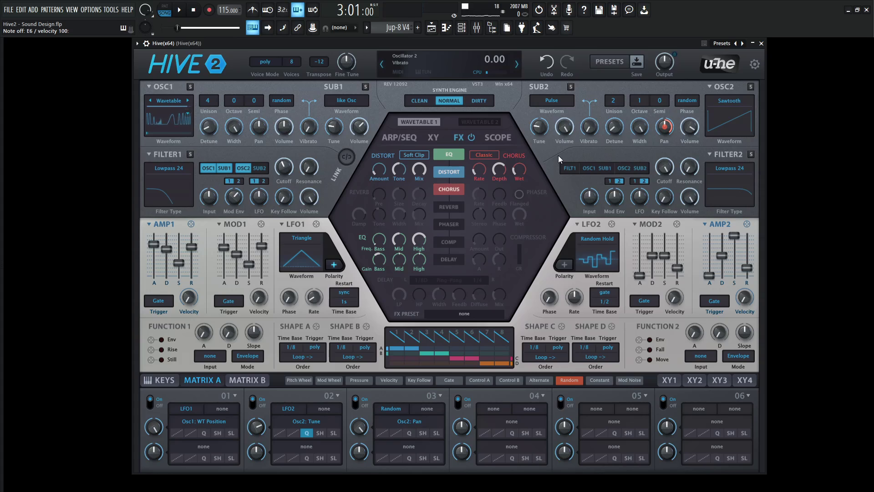
left_click(448, 259)
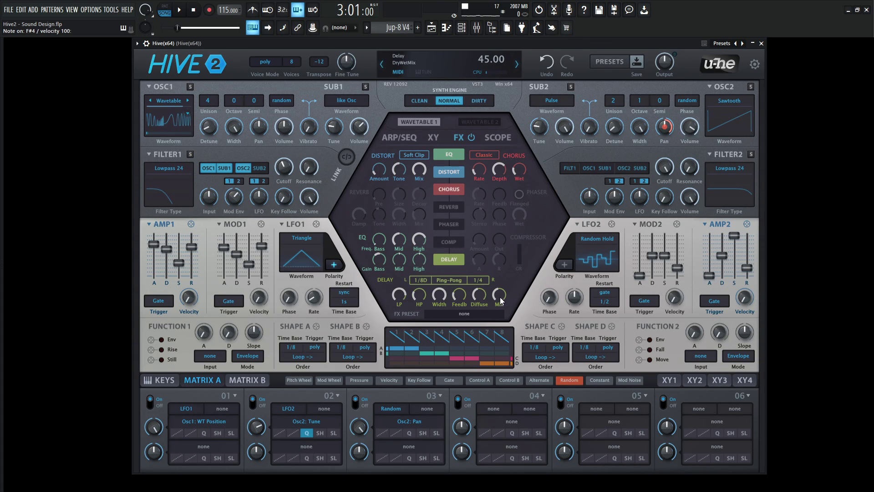
left_click_drag(498, 299, 499, 290)
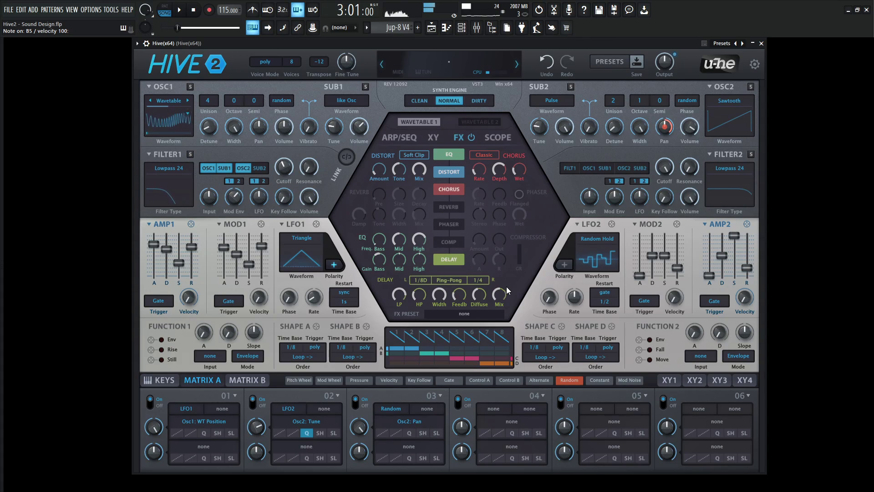
Step: Shorten the Amp 1 envelope's attack and set Filter 1's Key Follow to 69
mouse_move(178, 255)
left_click_drag(154, 245, 173, 251)
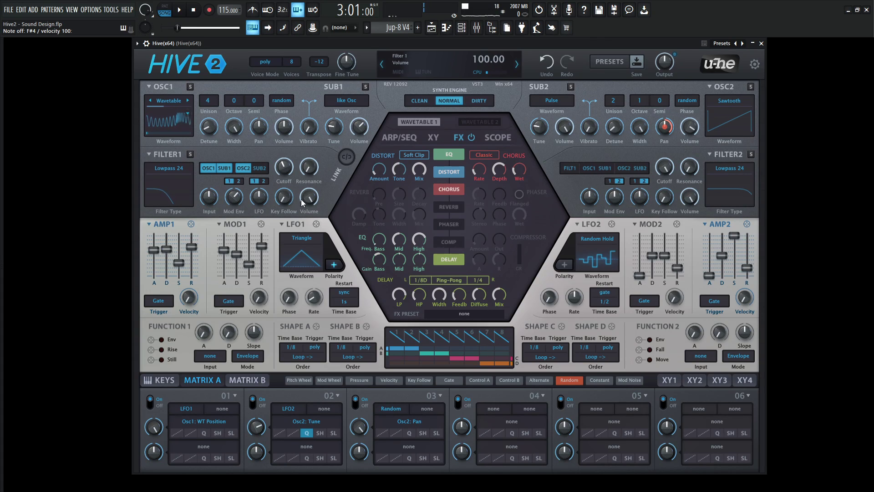
left_click_drag(260, 123, 260, 114)
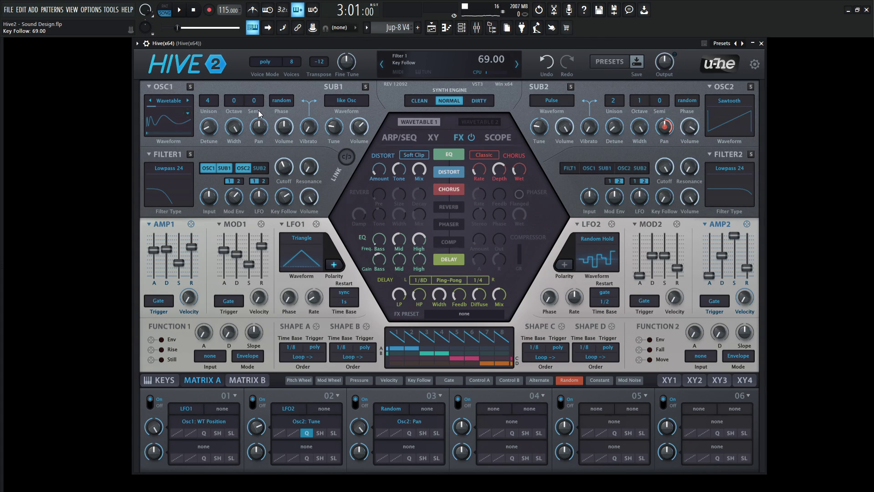
Step: Play low and high notes across the keyboard to audition the pad with the new key follow and effects
key("s")
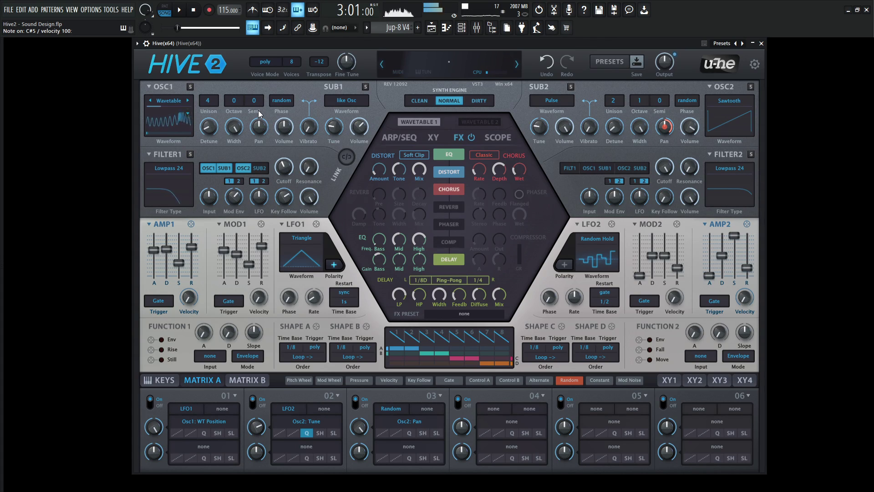
key("2")
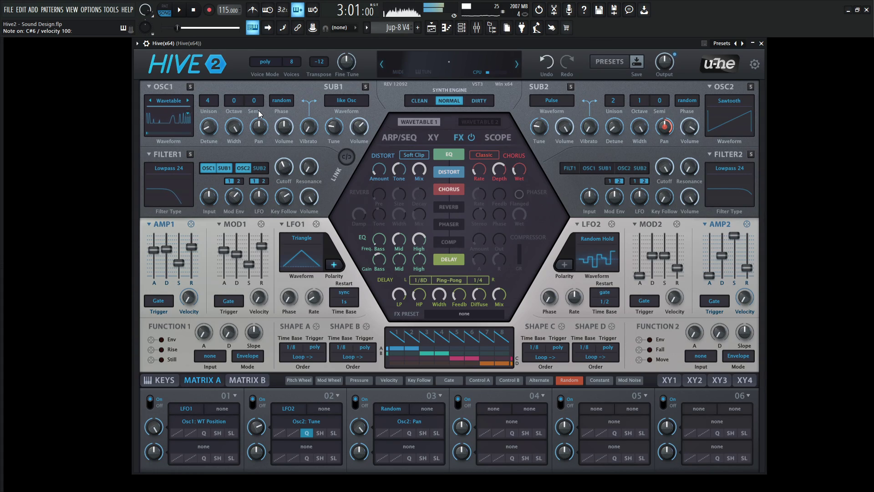
key("g")
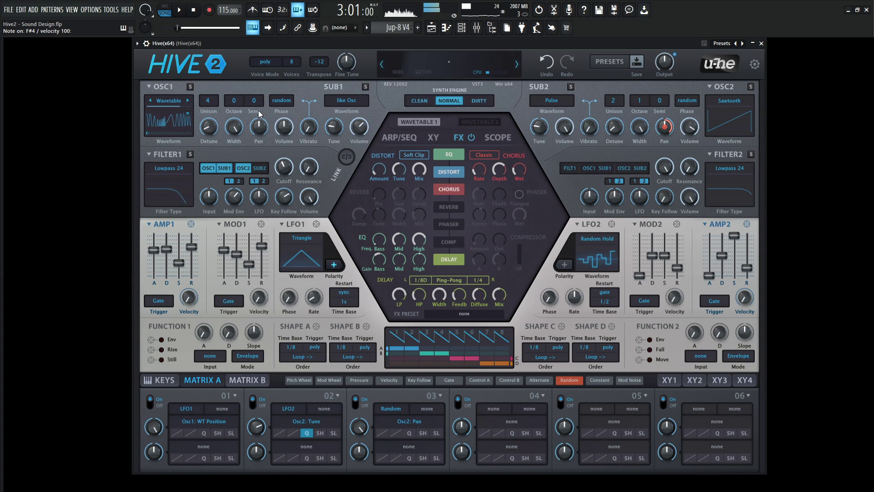
key("y")
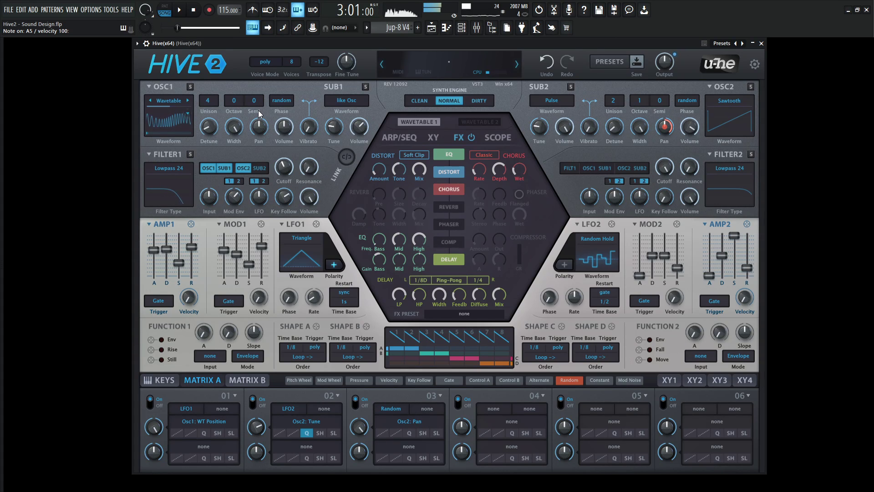
key("equal")
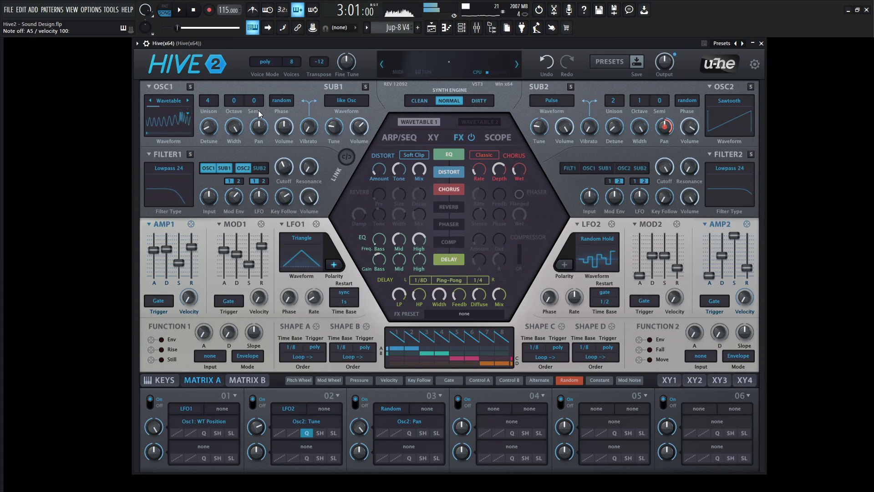
key("p")
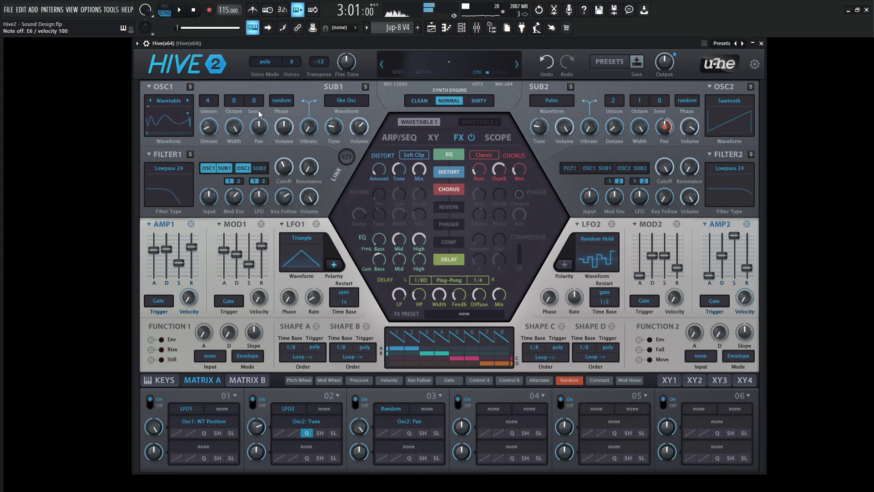
key("n")
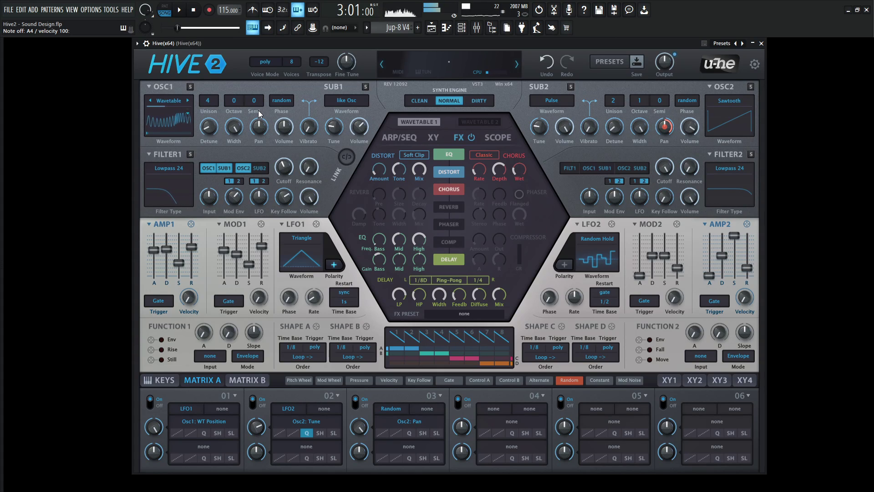
key("2")
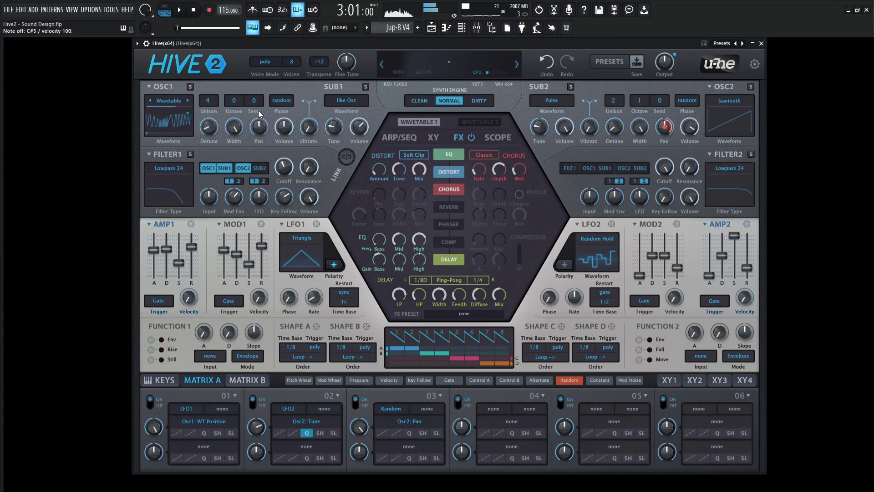
key("n")
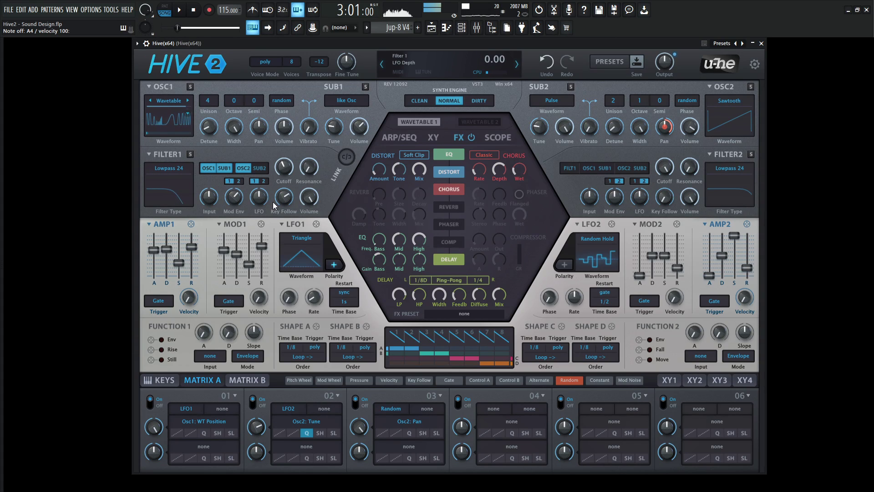
Step: Raise the decay and sustain of the Amp 1 and Mod 1 envelopes, setting Amp 1's sustain to 46
left_click_drag(166, 249, 167, 243)
mouse_move(237, 254)
left_mouse_down()
mouse_move(236, 244)
mouse_move(250, 262)
left_mouse_up()
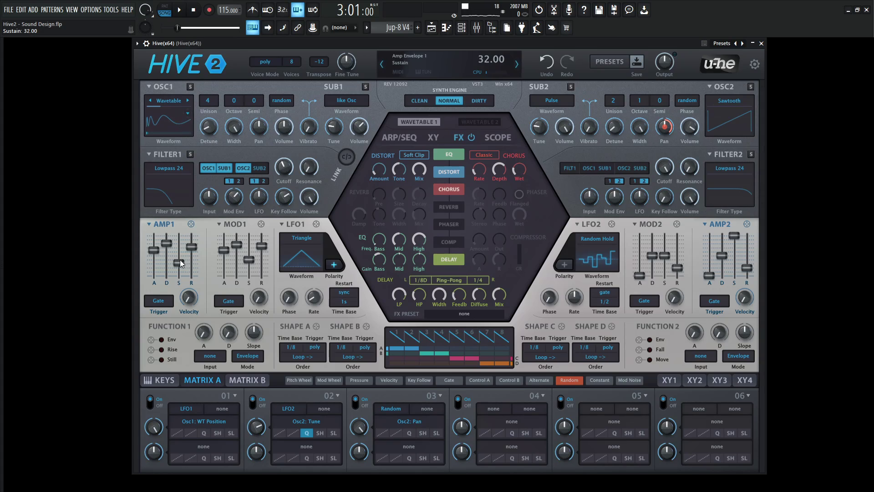
left_click_drag(179, 264, 180, 257)
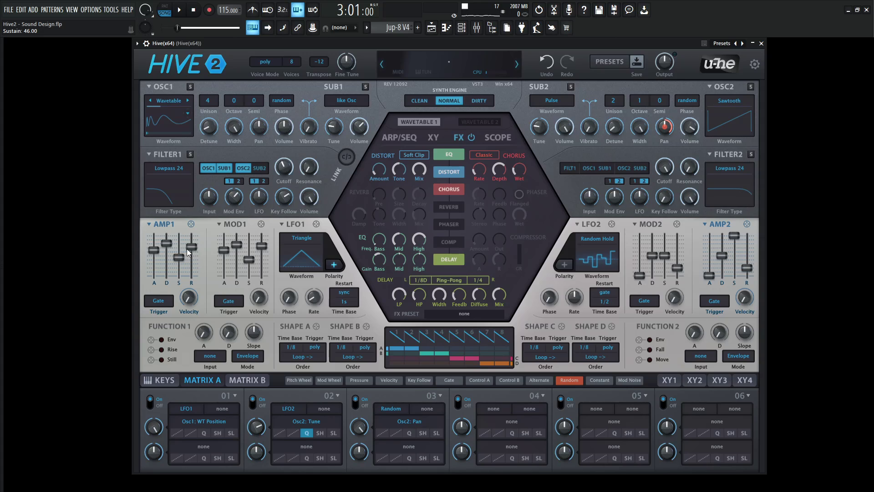
left_click(151, 224)
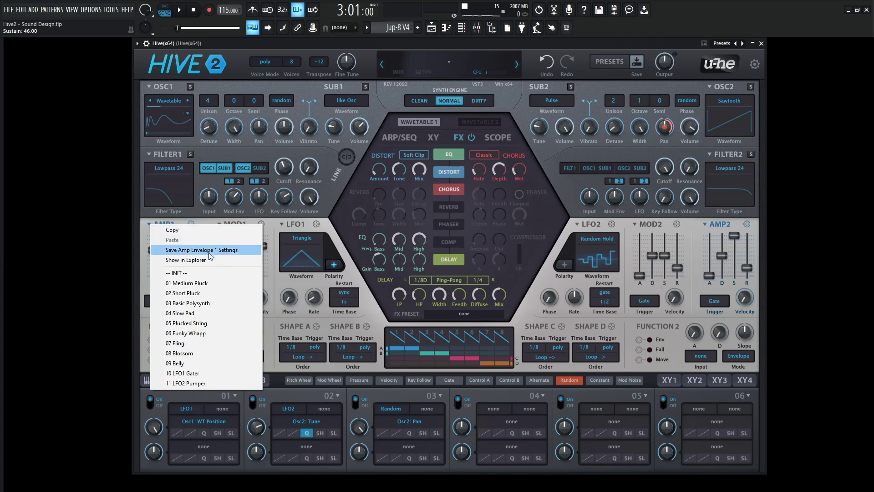
left_click(363, 278)
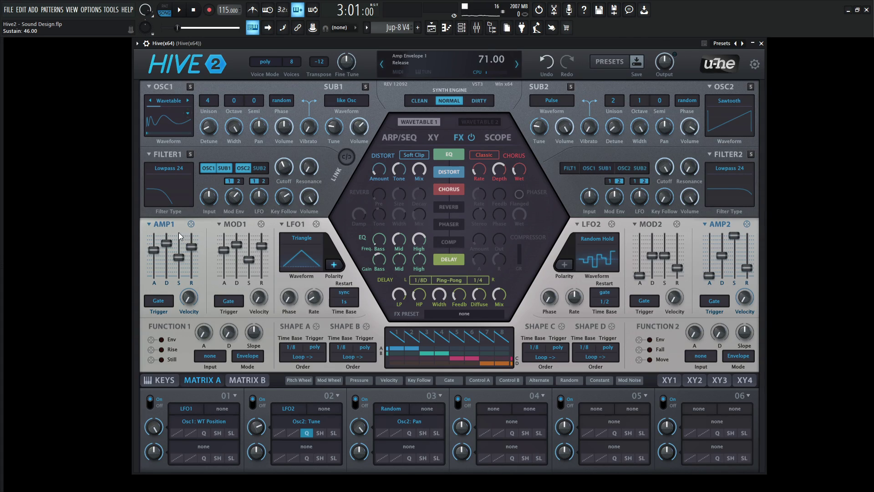
left_click(150, 88)
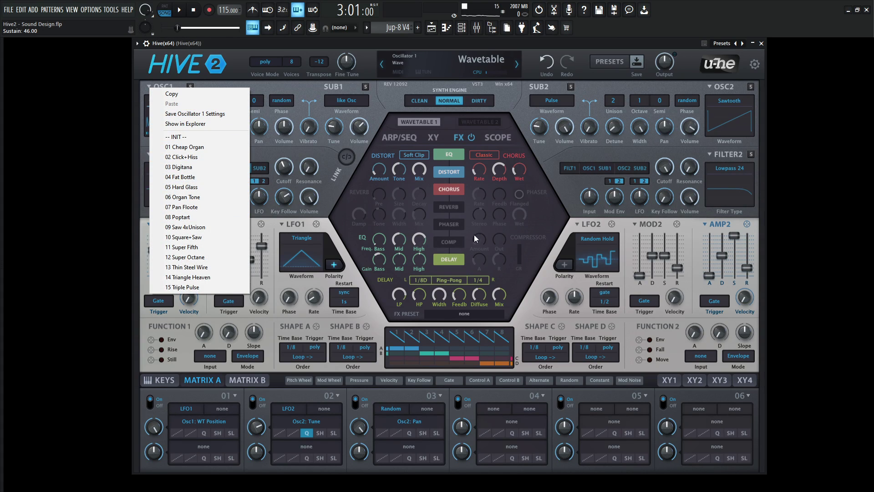
left_click(536, 289)
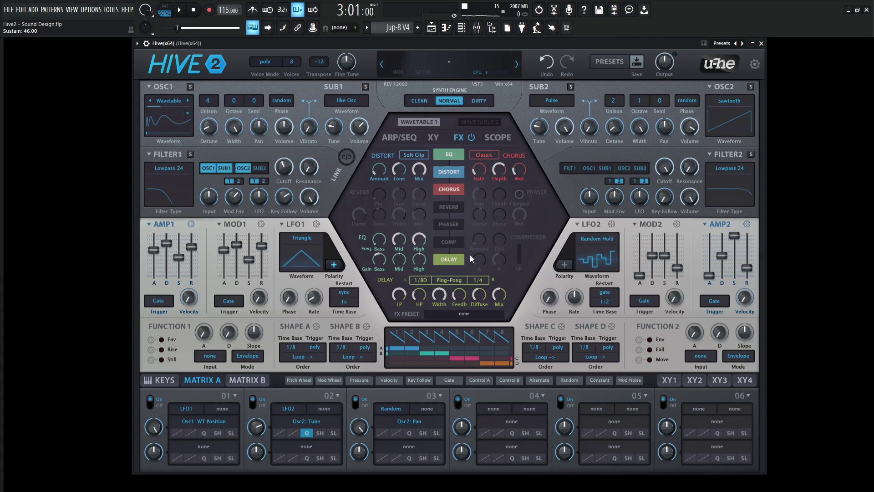
left_click(283, 225)
left_click(552, 284)
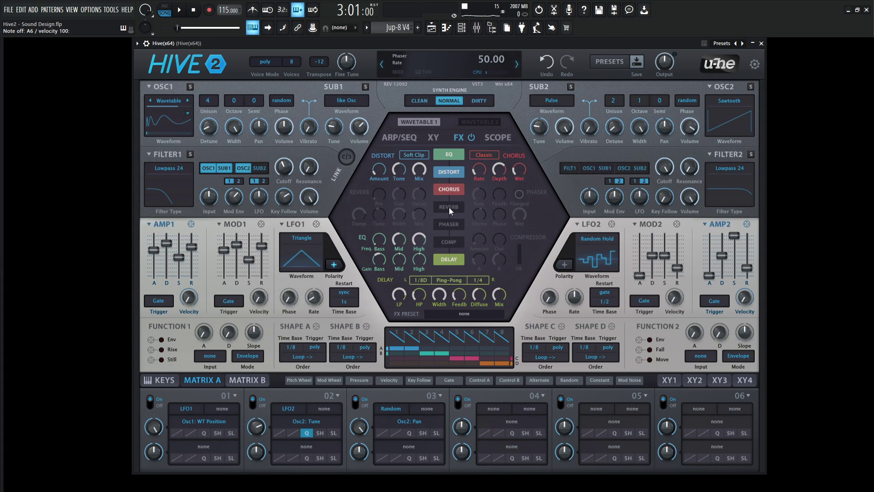
Step: Send the Hive mixer track to the vVerb reverb track and play a few notes to audition the reverb
key("F9")
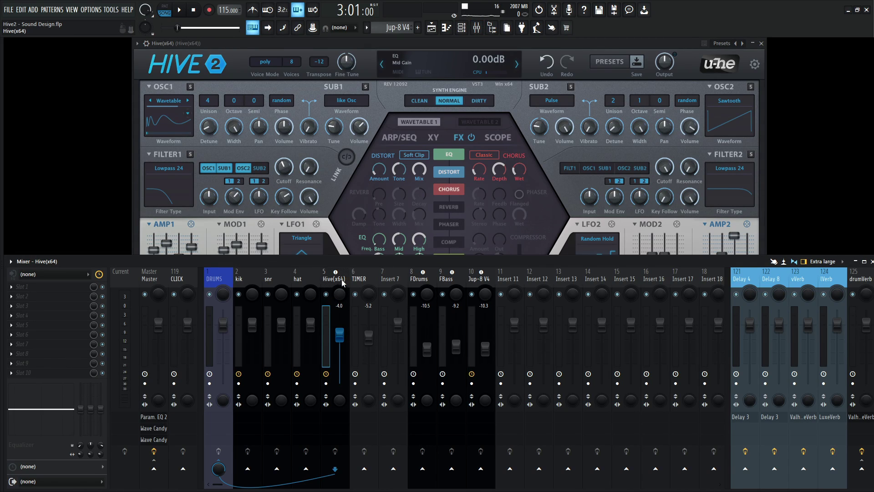
left_click(804, 470)
left_click_drag(804, 469, 803, 471)
key("y")
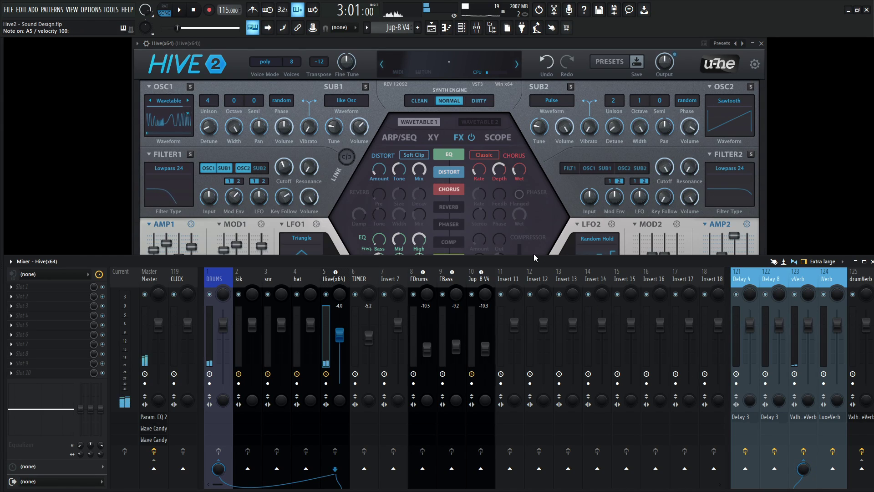
key("n")
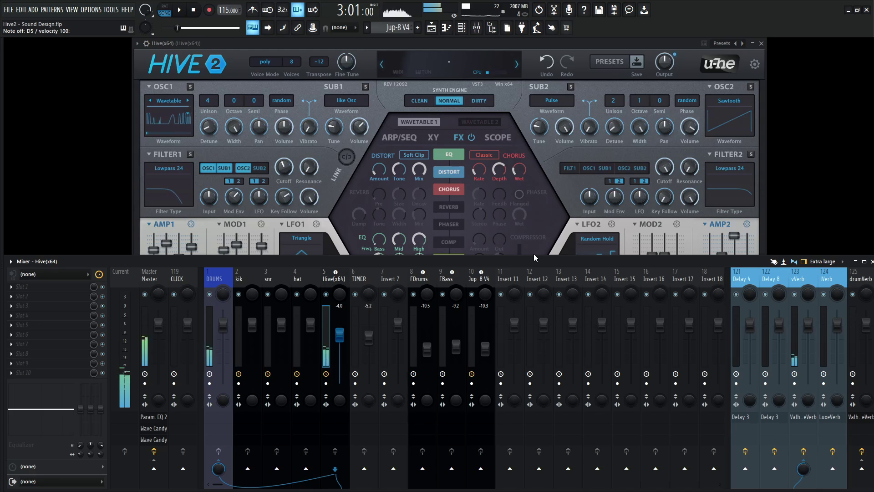
key("g")
key("h")
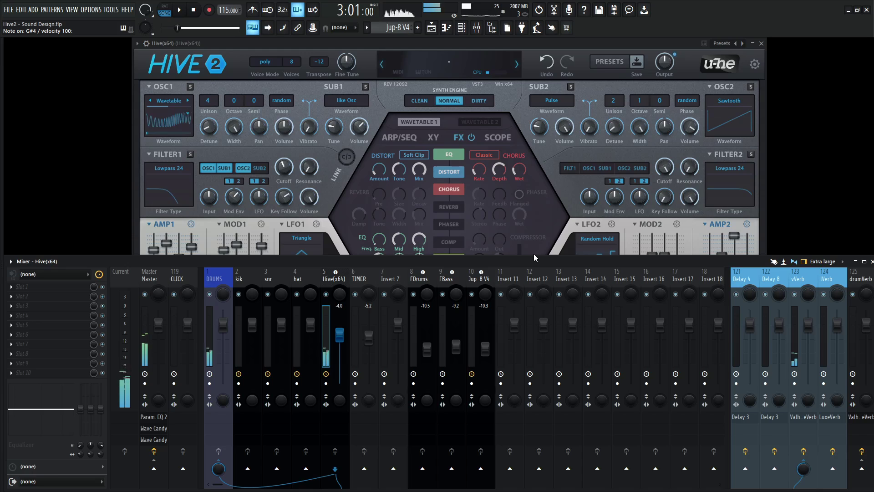
Step: Set the vVerb track's ValhallaVintageVerb to Dirty Plate mode with a 4.36 s decay and 15.82 ms predelay
left_click(809, 418)
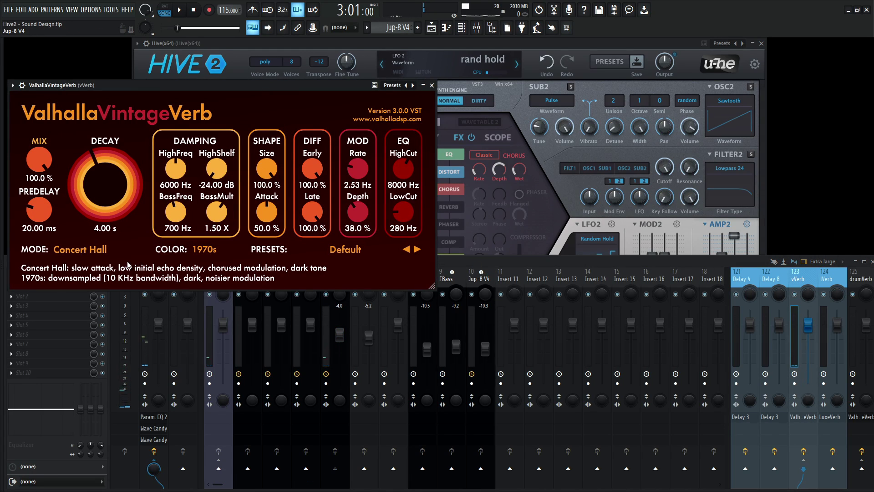
left_click(101, 256)
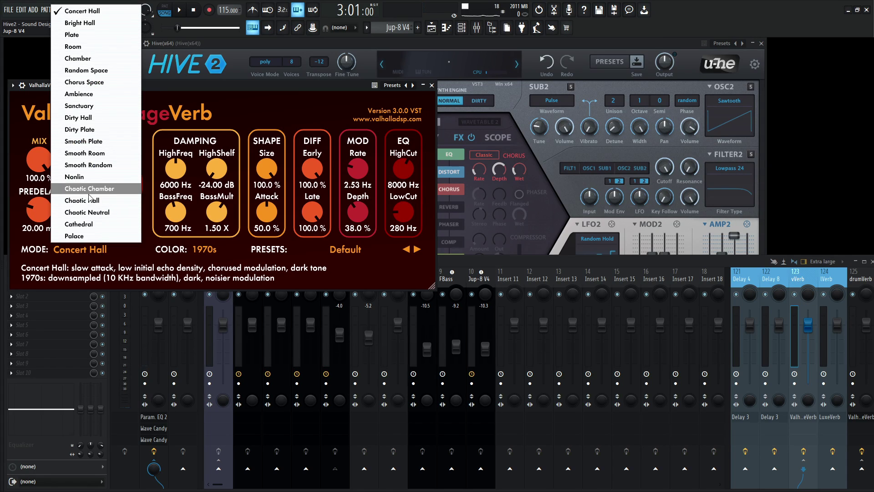
left_click(111, 130)
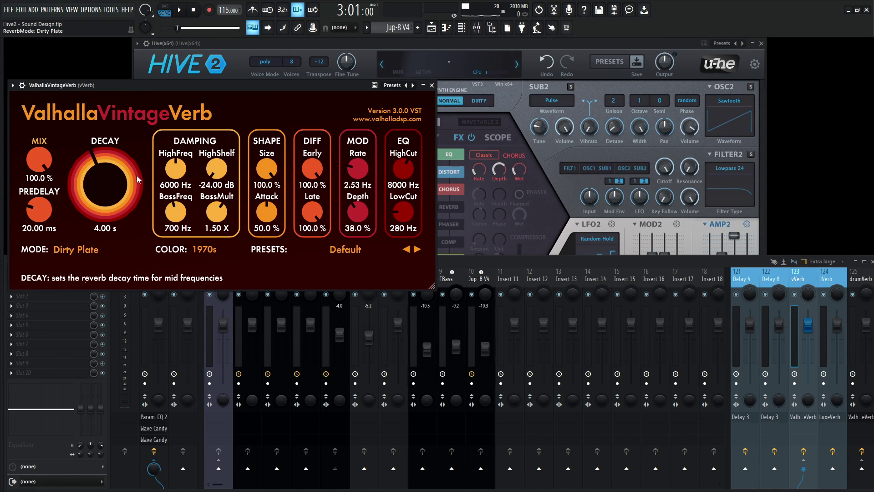
scroll(118, 190, "up", 3)
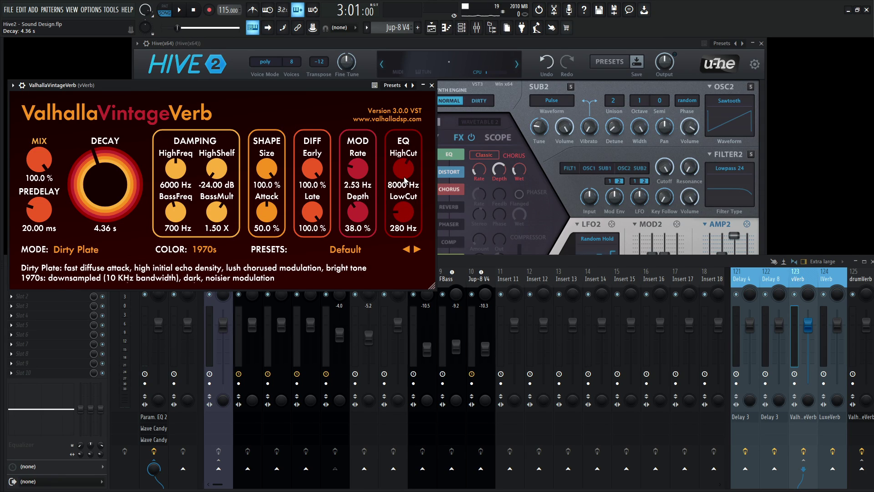
left_click_drag(38, 210, 36, 212)
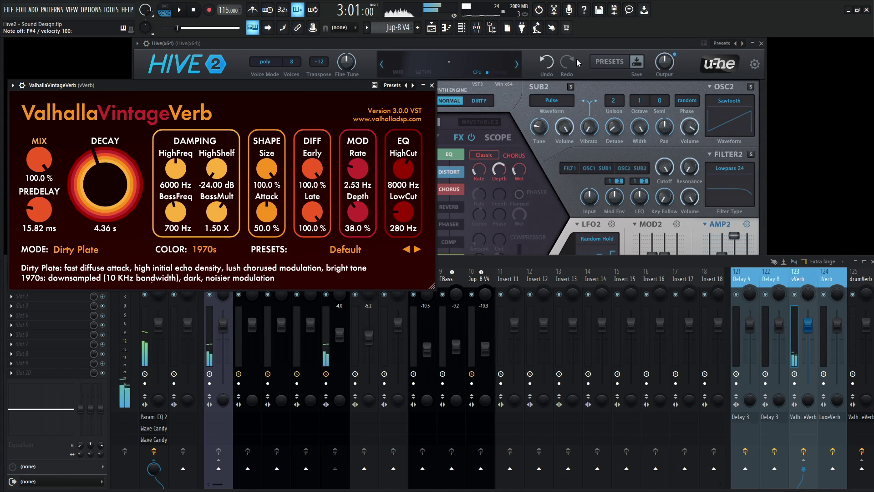
left_click(432, 85)
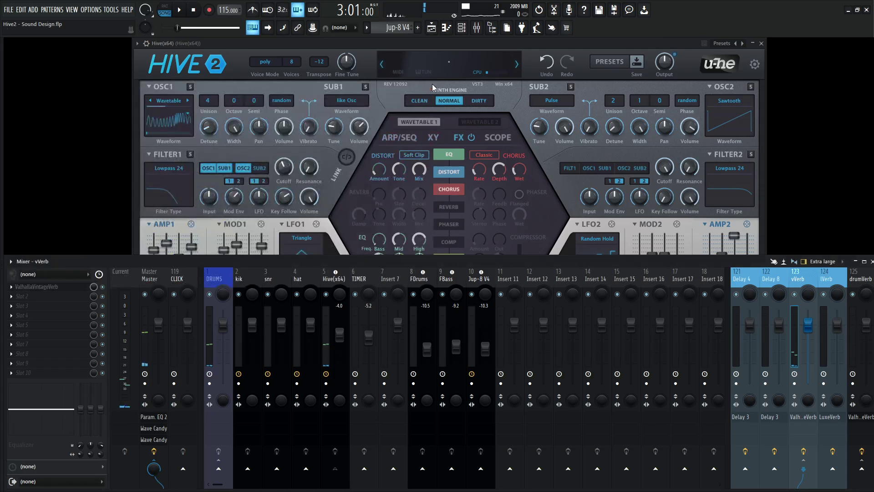
Step: Slightly lengthen the attack of Hive's Mod 1 envelope, auditioning it with a few notes, and save the project
left_click(469, 44)
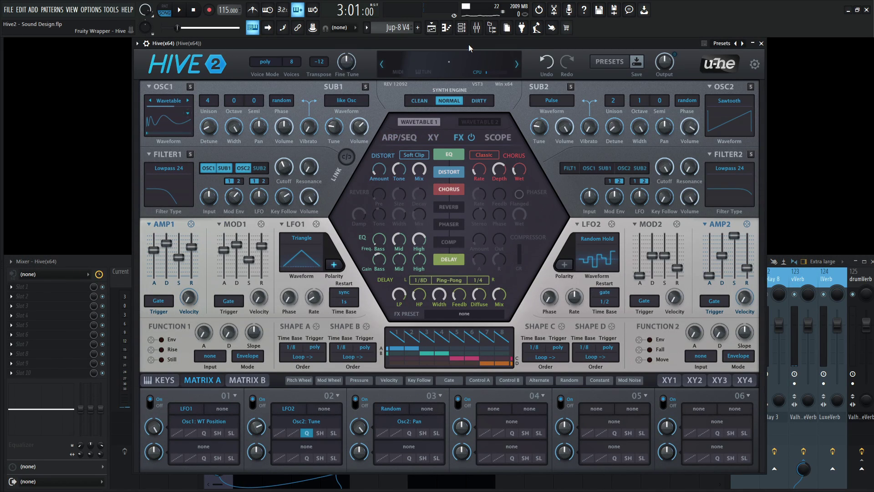
left_click_drag(226, 250, 225, 243)
key("6")
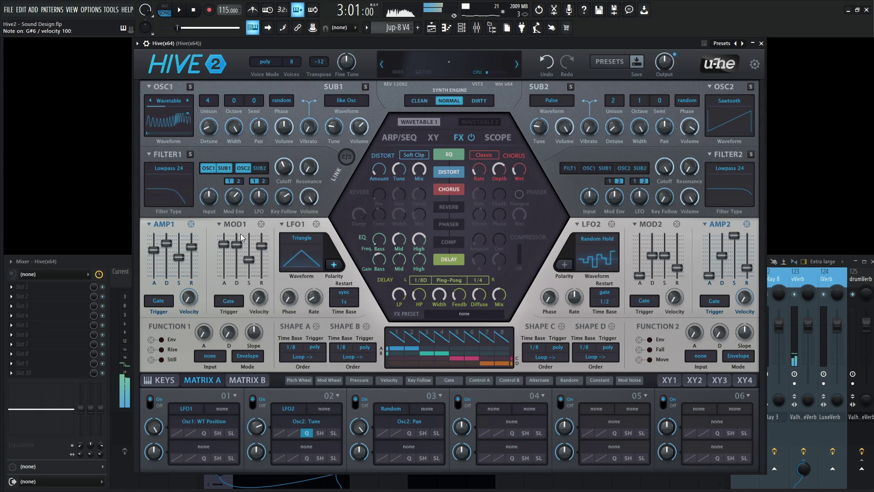
key("u")
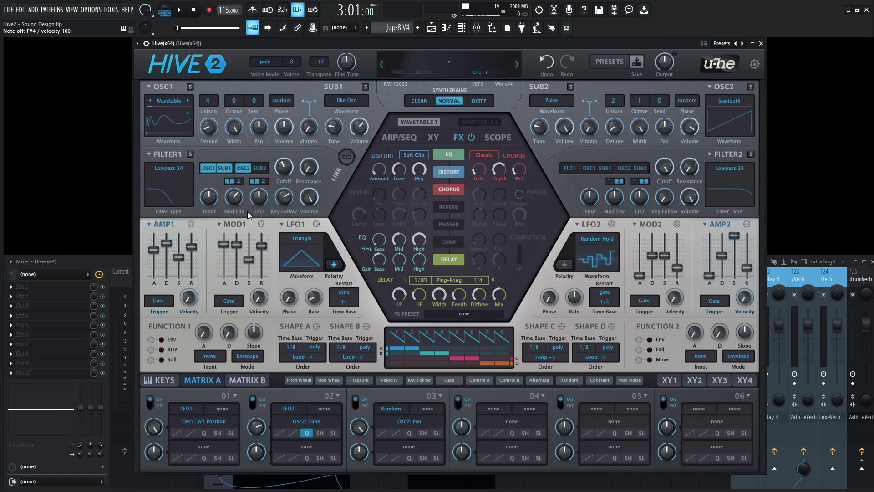
key("ctrl+s")
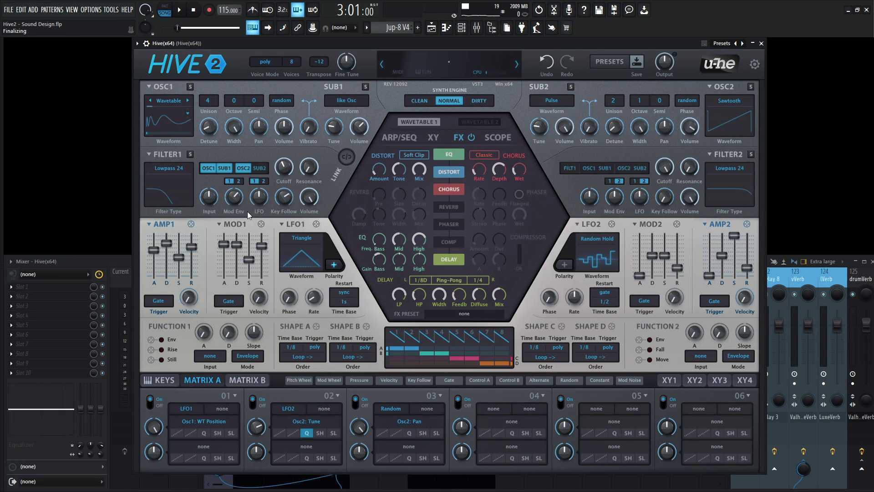